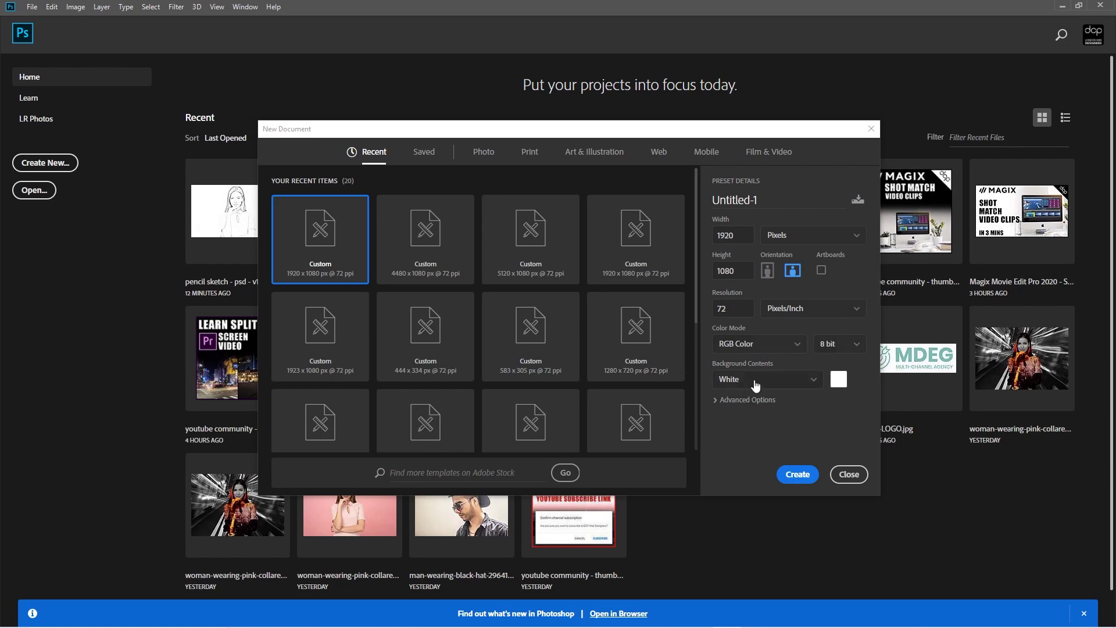
Step: Create a 1920 x 1080 pixel document with a white background and place the photo of the woman and dog in it
left_click(797, 474)
key("alt+Tab")
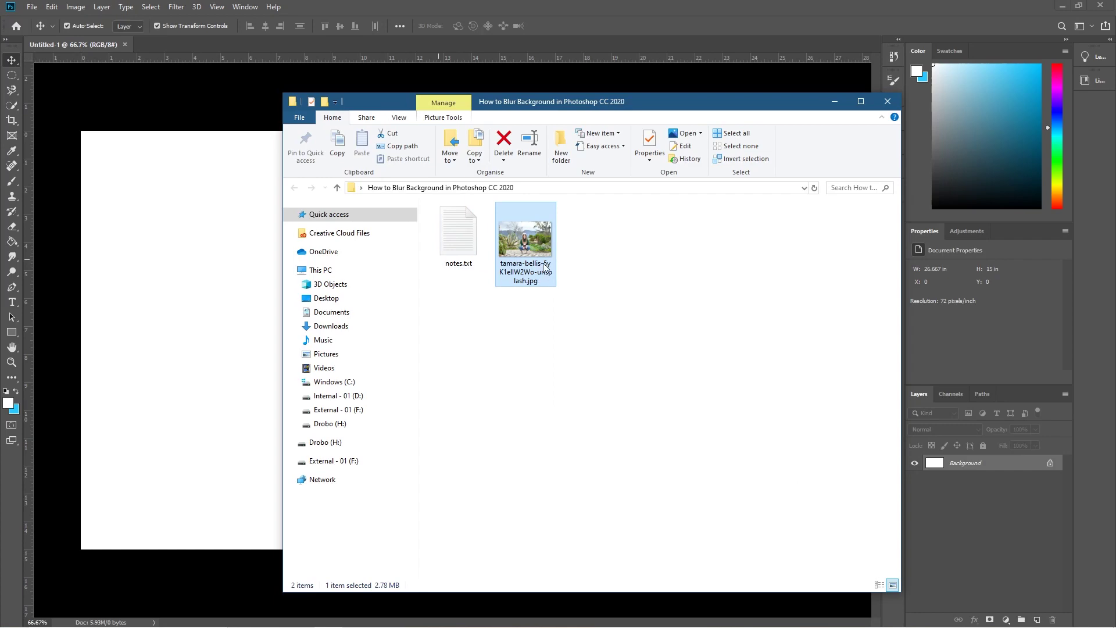
left_click_drag(526, 235, 176, 341)
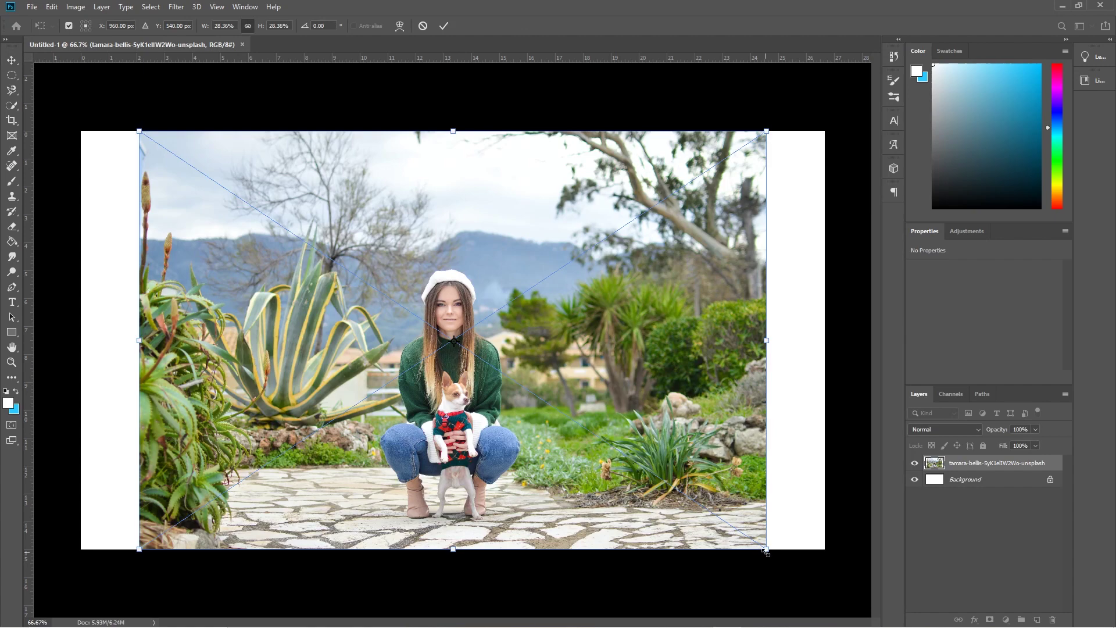
Step: Scale the placed photo to 34.24%, move it up to Y 453 px so it covers the canvas, and commit the transform
left_click_drag(766, 551, 836, 586)
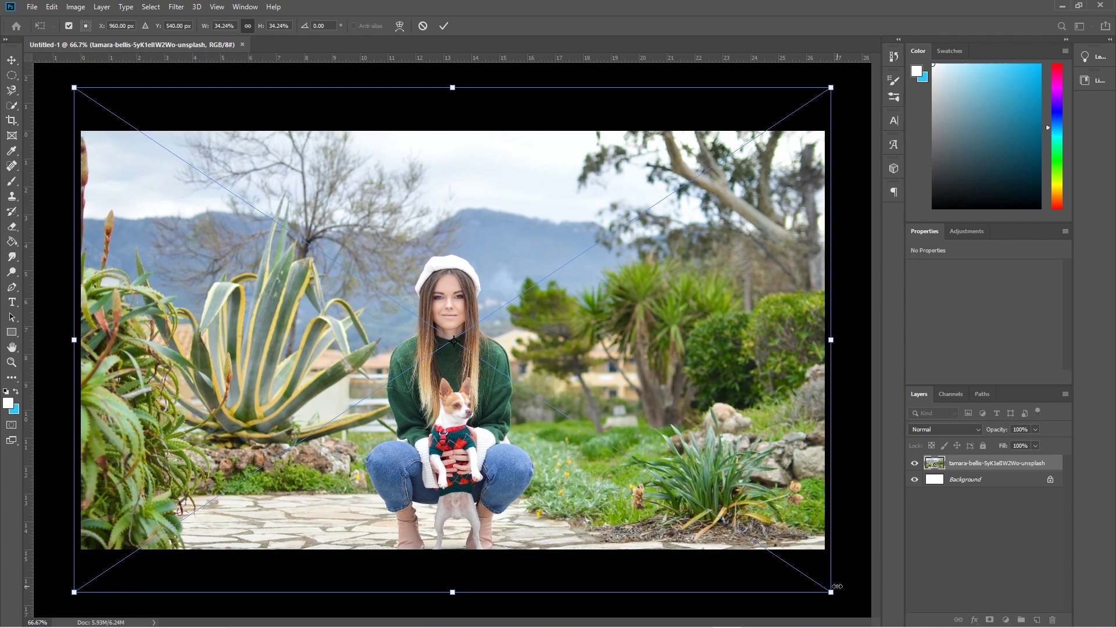
left_click_drag(445, 382, 444, 348)
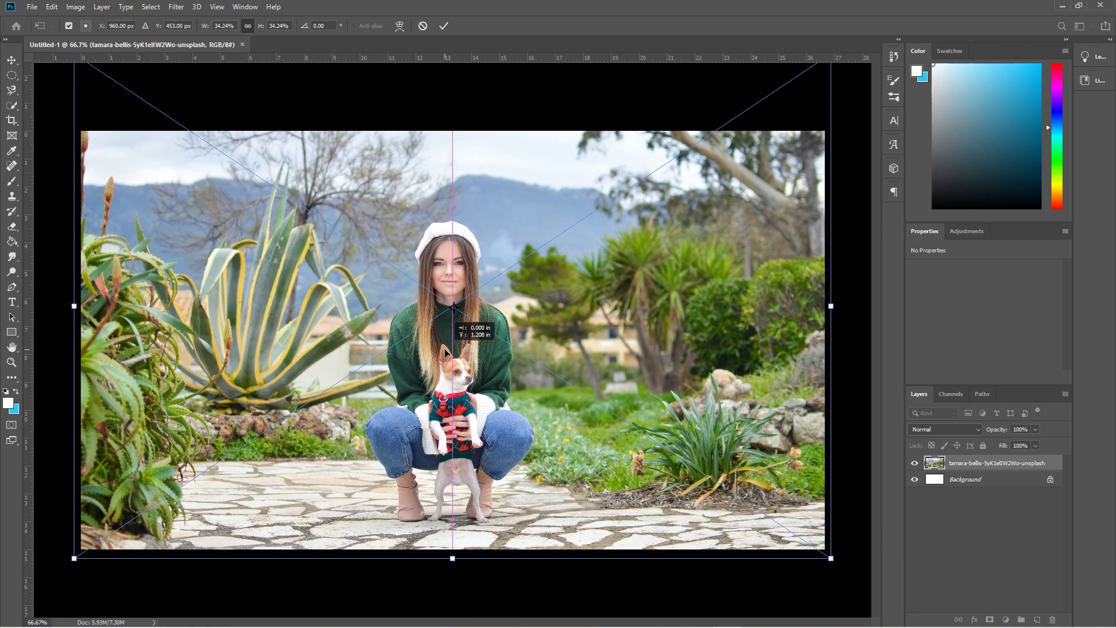
left_click_drag(444, 347, 444, 348)
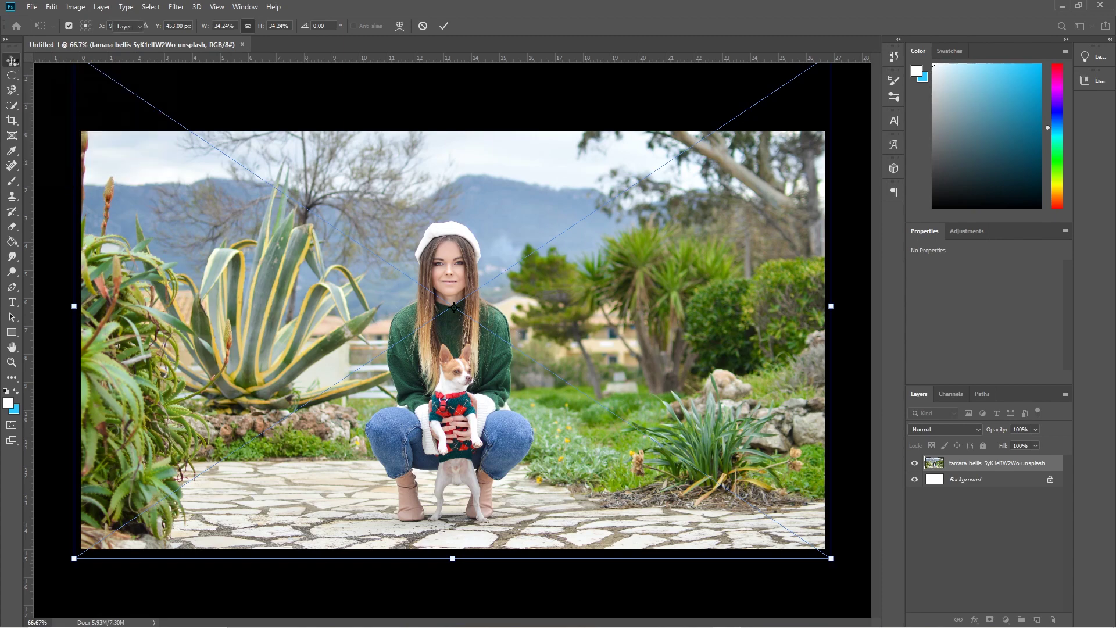
left_click(696, 584)
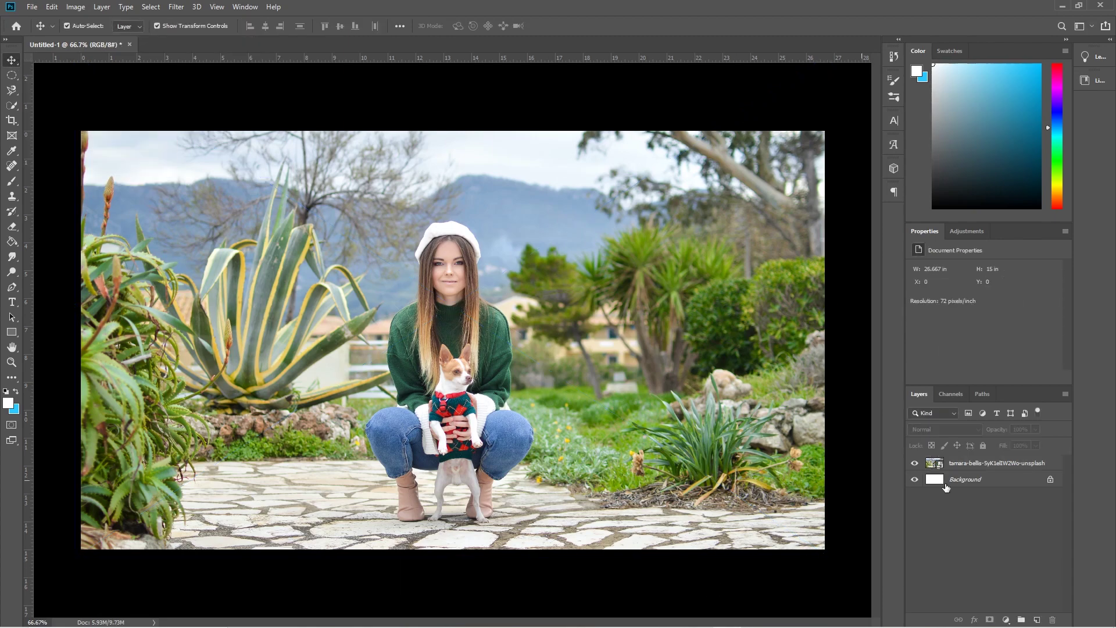
Step: Duplicate the photo layer and delete the white Background layer
left_click(968, 466)
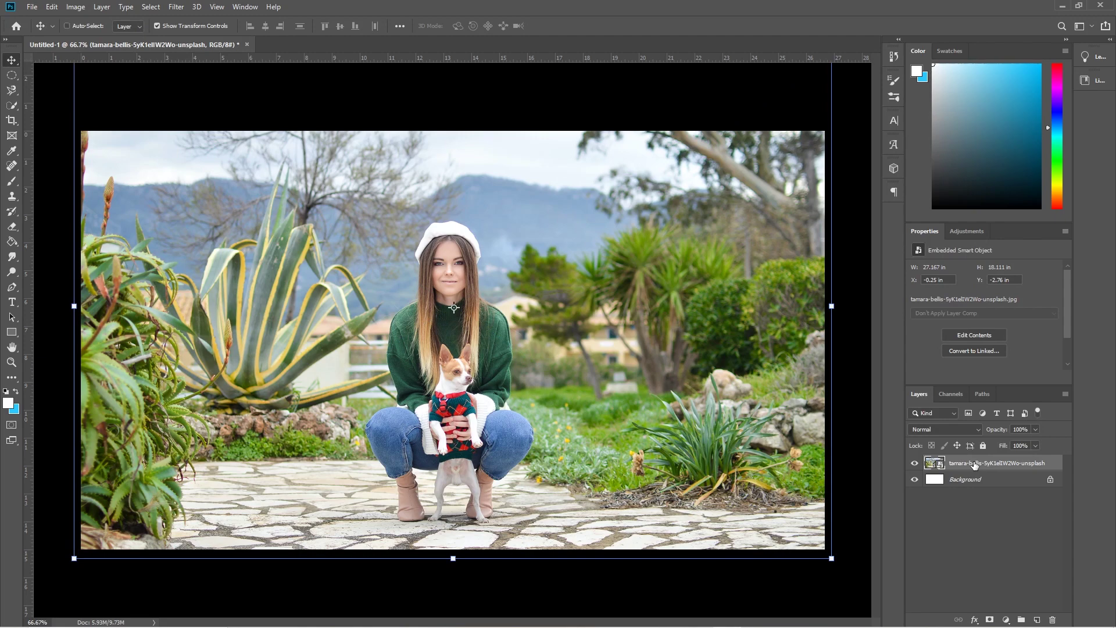
key("ctrl+j")
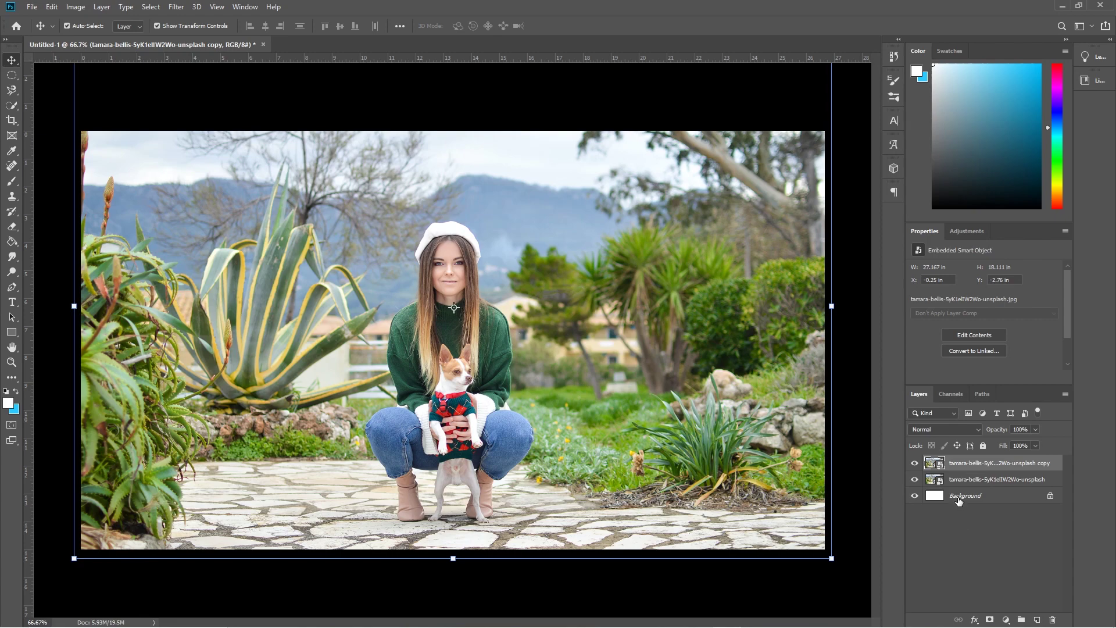
left_click(960, 499)
left_click(1052, 620)
left_click(511, 242)
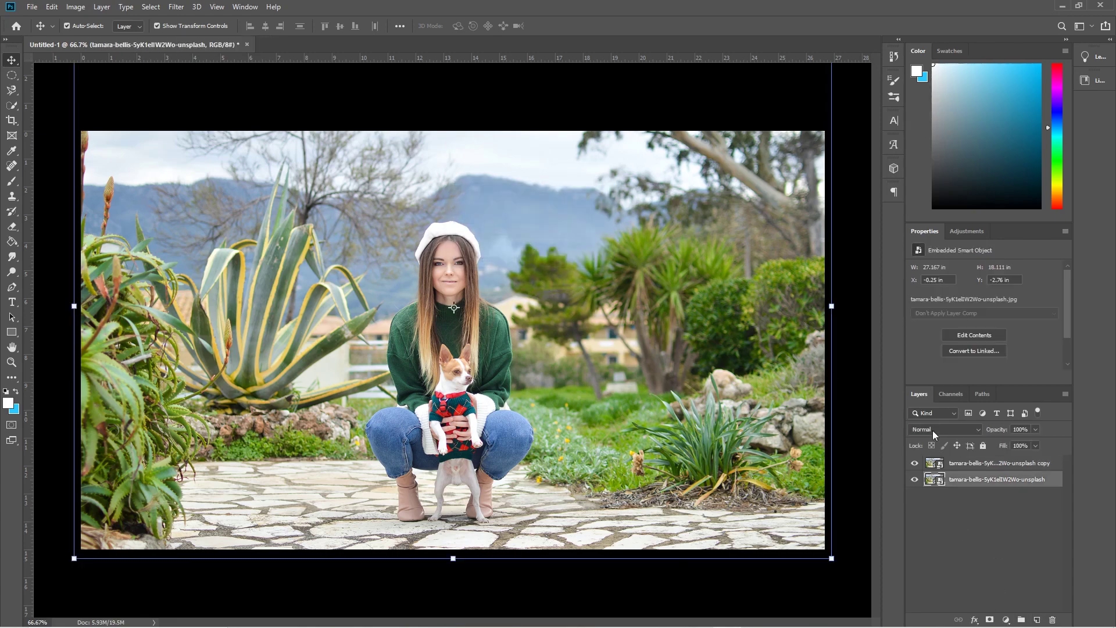
right_click(997, 482)
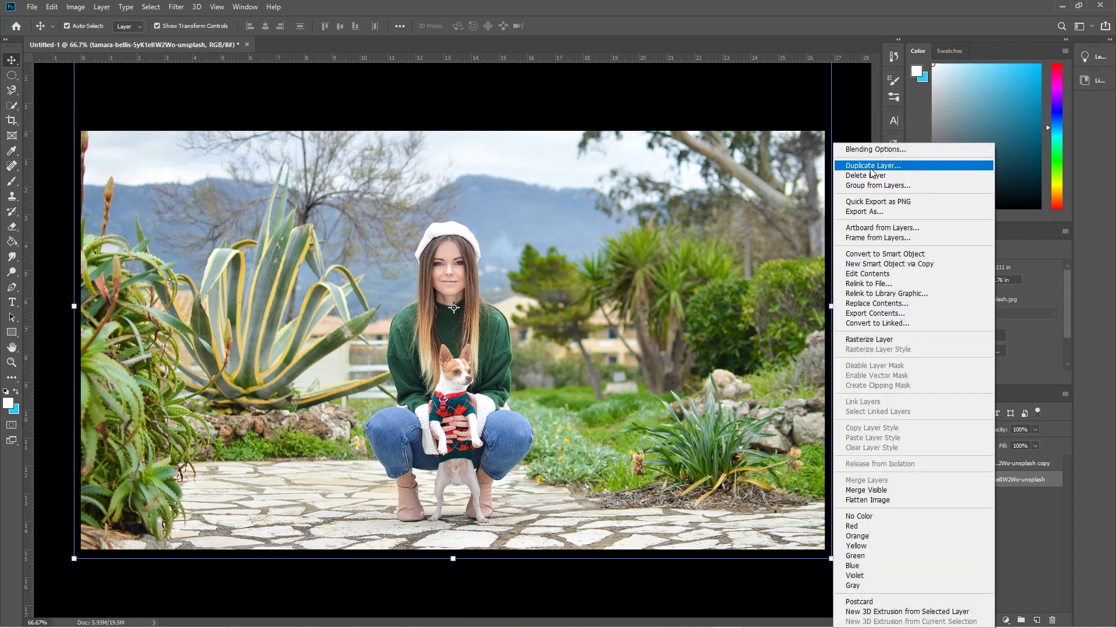
left_click(686, 4)
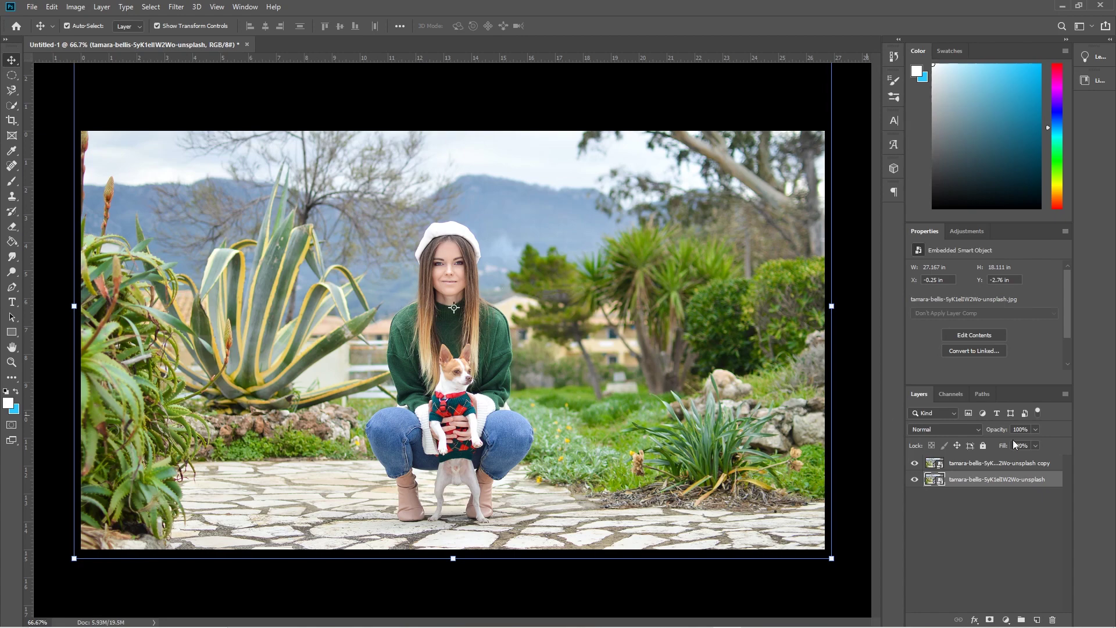
Step: Activate the Quick Selection tool in add mode on the copied photo layer and set its brush spacing to 10%
left_click(989, 465)
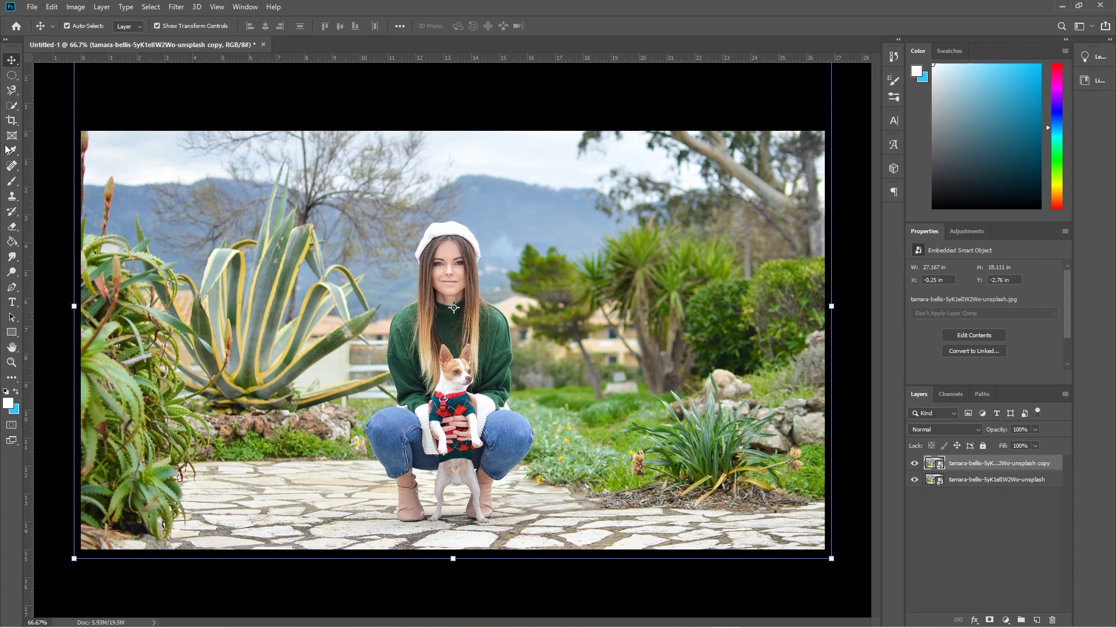
left_click(12, 106)
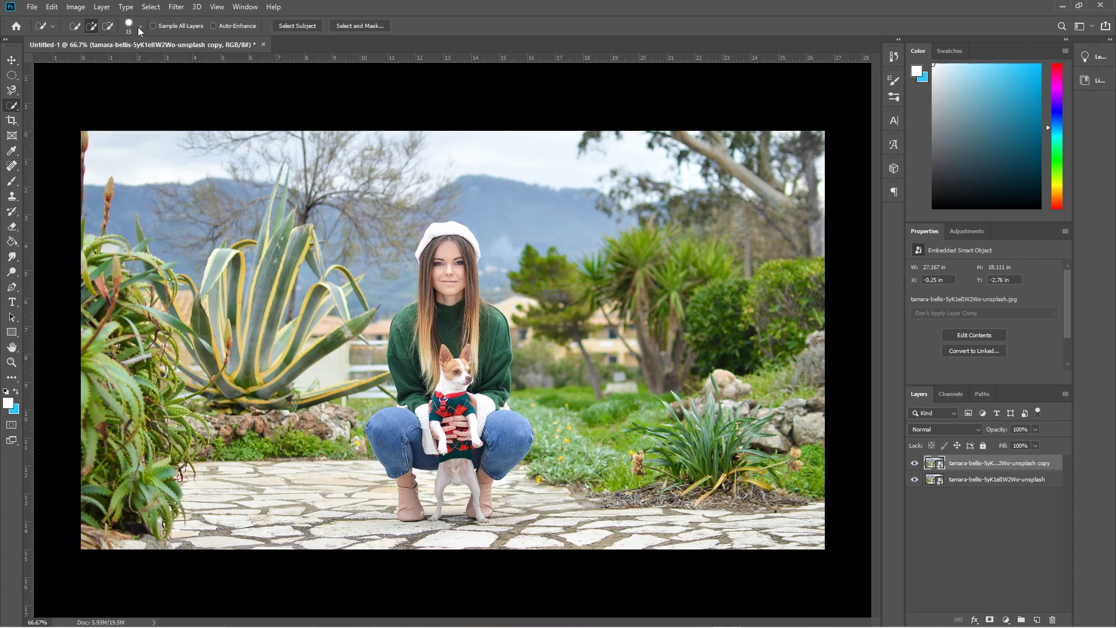
left_click(92, 29)
left_click(141, 26)
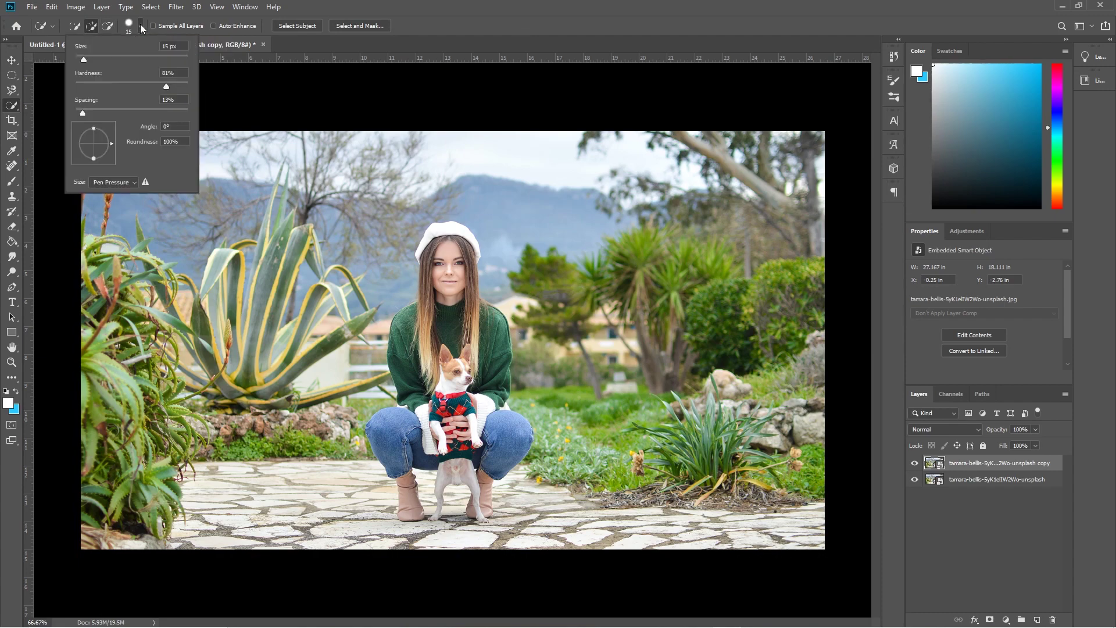
left_click(168, 86)
left_click(82, 113)
key("Down")
key("Down")
key("Return")
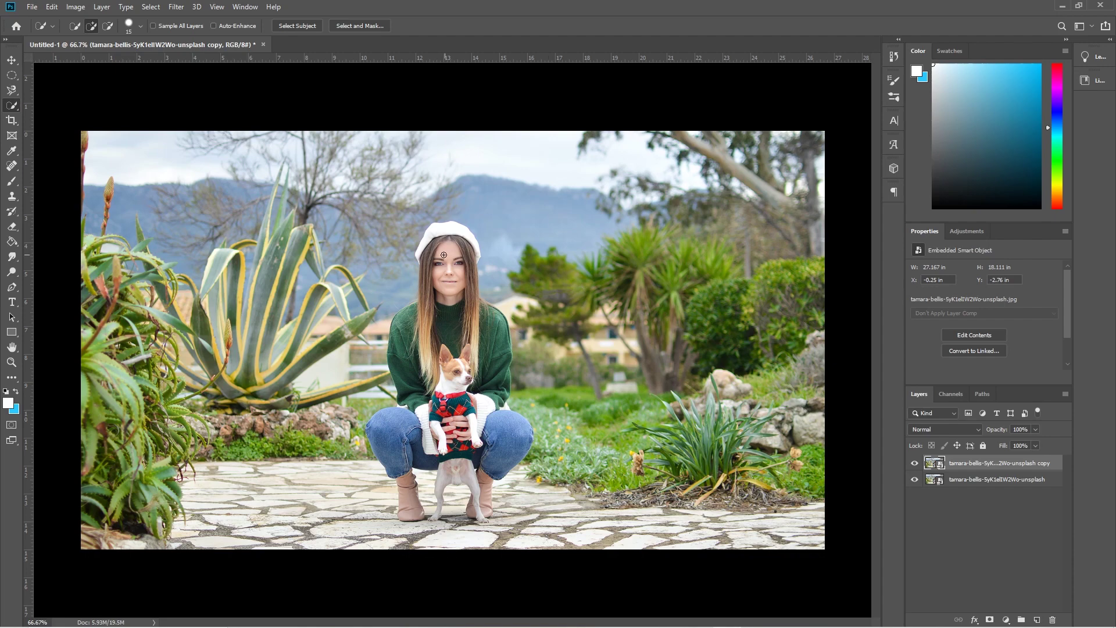
Step: Select the woman and the dog with Quick Selection strokes over the head, hair, sweater, jeans, boots and dog
mouse_move(449, 243)
left_mouse_down()
mouse_move(445, 315)
mouse_move(486, 321)
left_mouse_up()
mouse_move(445, 240)
left_mouse_down()
mouse_move(427, 324)
mouse_move(411, 323)
left_mouse_up()
mouse_move(416, 382)
left_mouse_down()
mouse_move(427, 410)
mouse_move(380, 415)
mouse_move(400, 433)
left_mouse_up()
left_click_drag(402, 479, 403, 494)
mouse_move(455, 456)
left_mouse_down()
mouse_move(455, 424)
mouse_move(488, 408)
mouse_move(452, 415)
mouse_move(463, 393)
left_mouse_up()
left_click_drag(481, 482, 483, 495)
Step: Try adding a spot of the grassy background to the selection, and subtract that spot again
key("alt")
scroll(462, 526, "up", 5)
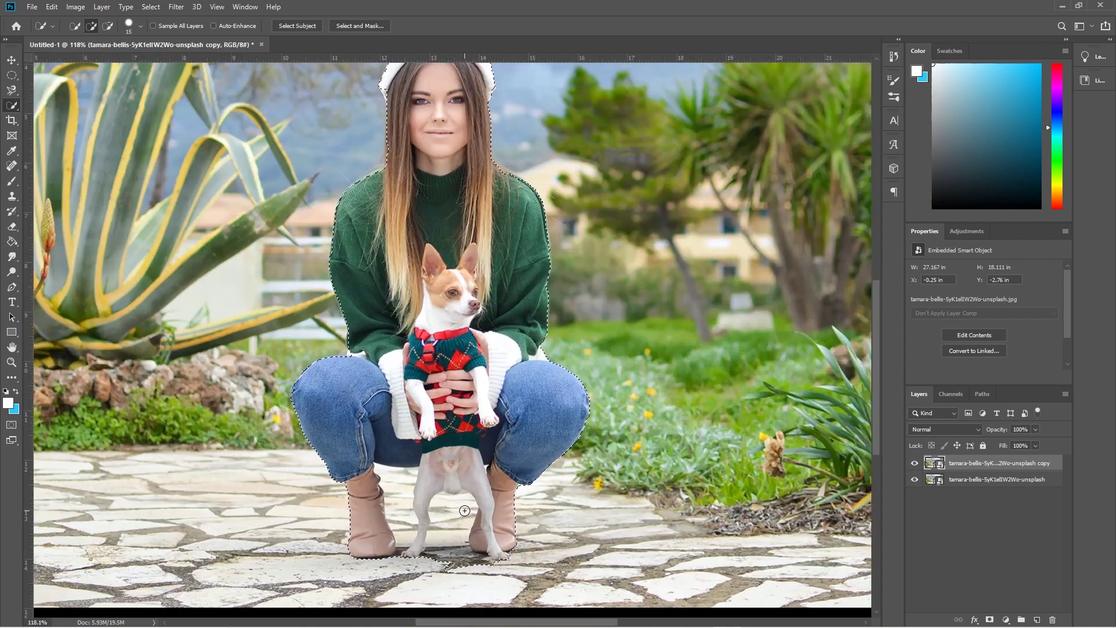
scroll(460, 532, "up", 2)
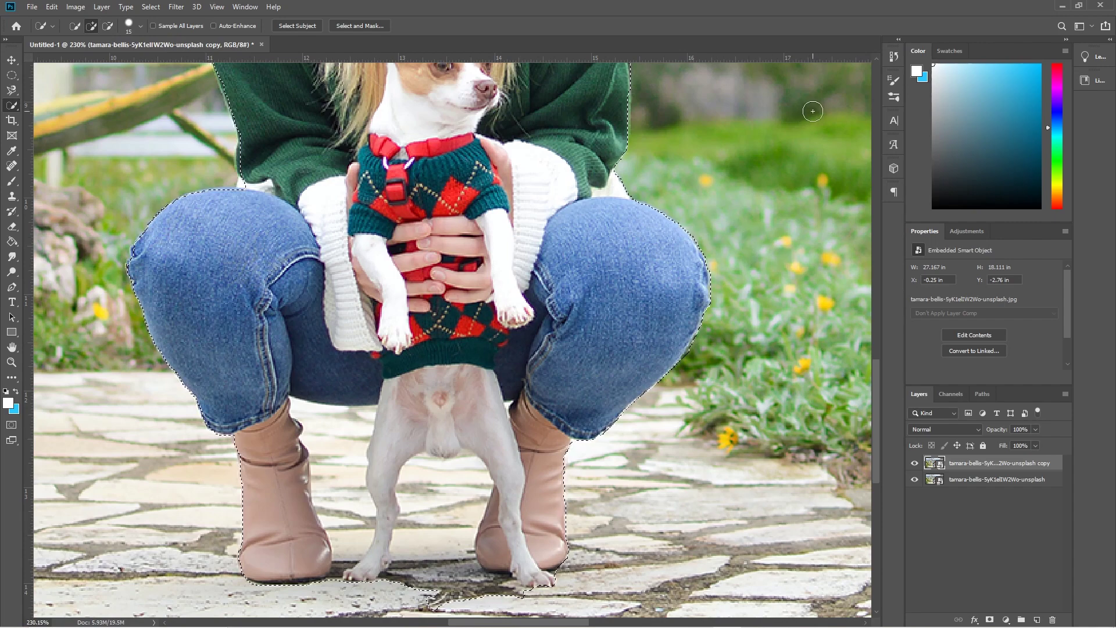
key("alt")
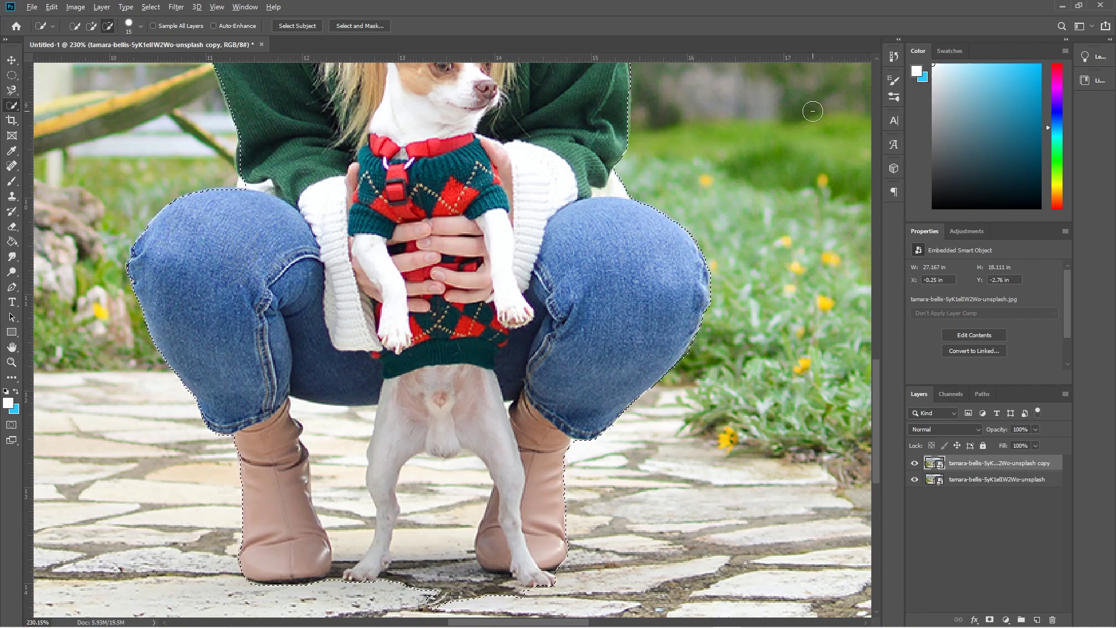
key("alt")
left_click(801, 111)
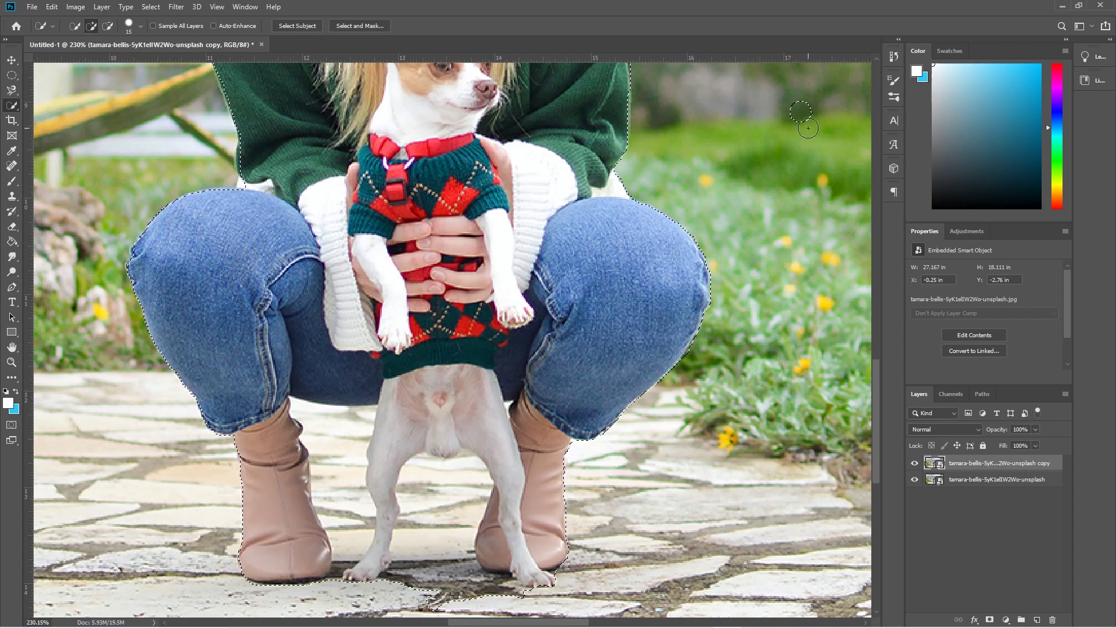
left_click(801, 111, "alt")
Step: Subtract the paving between the woman's boots and the dog's legs from the selection
left_click_drag(339, 442, 346, 528)
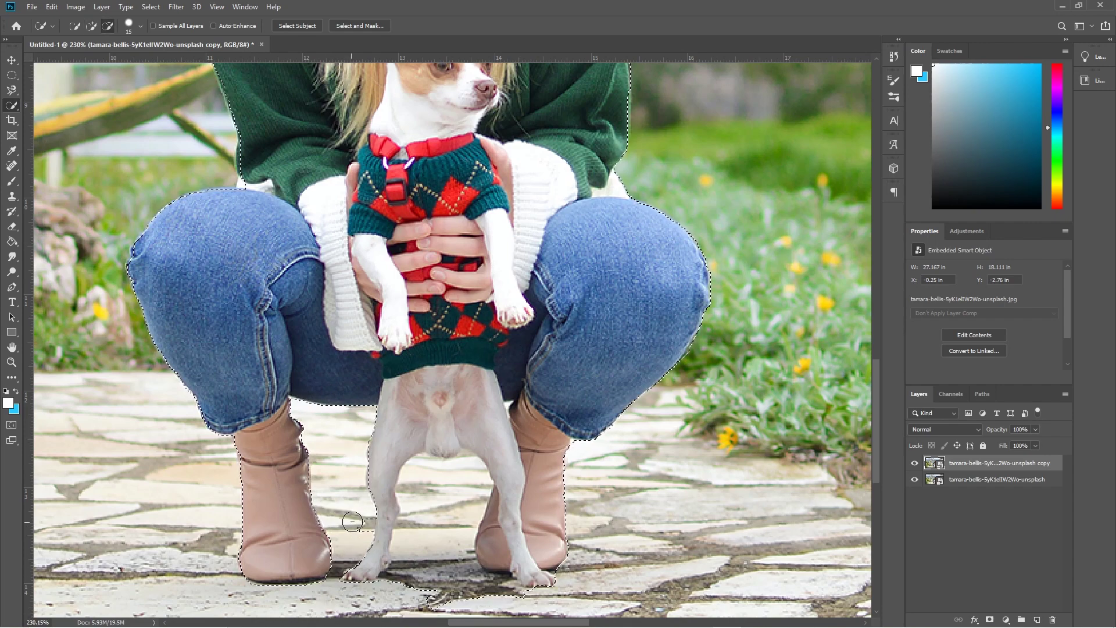
mouse_move(423, 518)
left_mouse_down()
mouse_move(431, 492)
mouse_move(441, 499)
mouse_move(448, 477)
left_mouse_up()
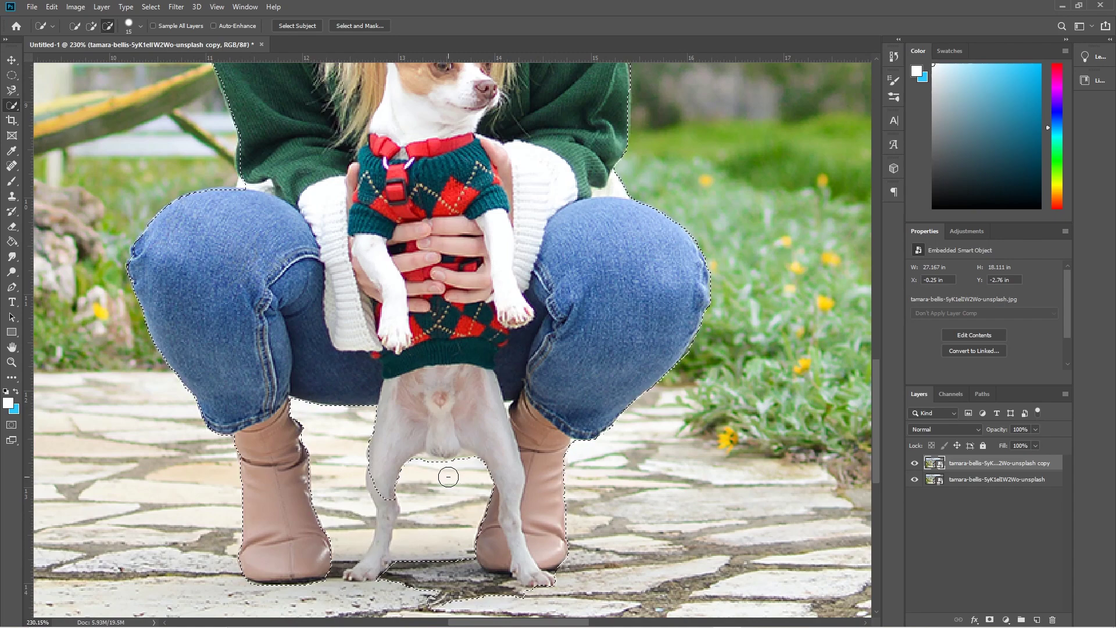
left_click(420, 464, "alt")
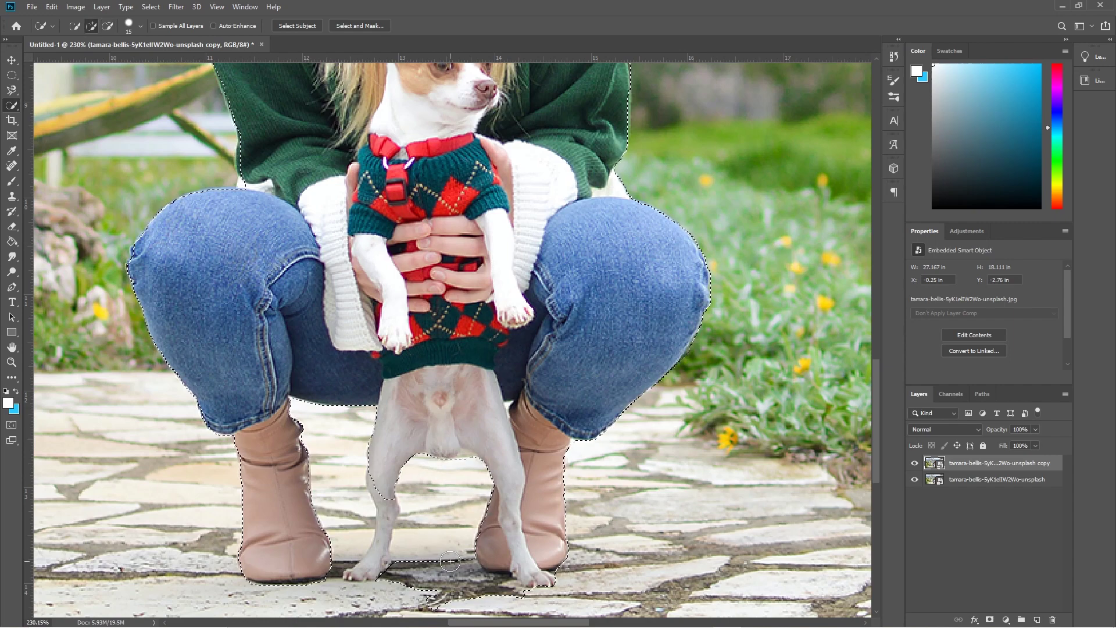
key("alt")
Step: Reduce the Quick Selection brush size to 6 px and add the dog's missing lower hind leg to the selection
left_click(140, 25)
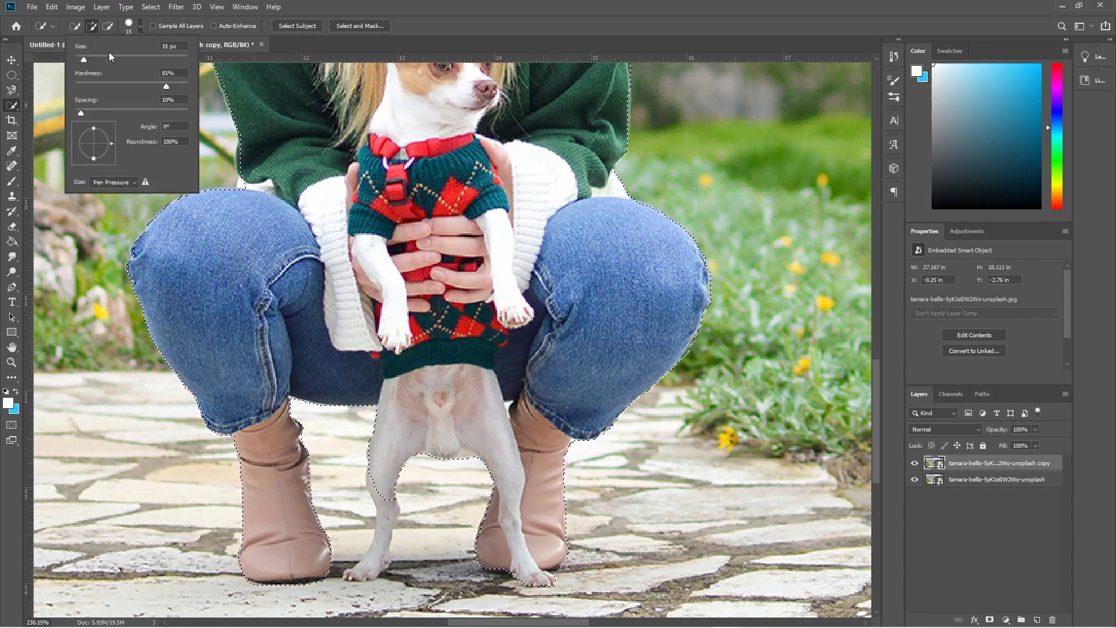
left_click_drag(83, 60, 80, 59)
left_click(386, 518)
left_click_drag(386, 516, 375, 563)
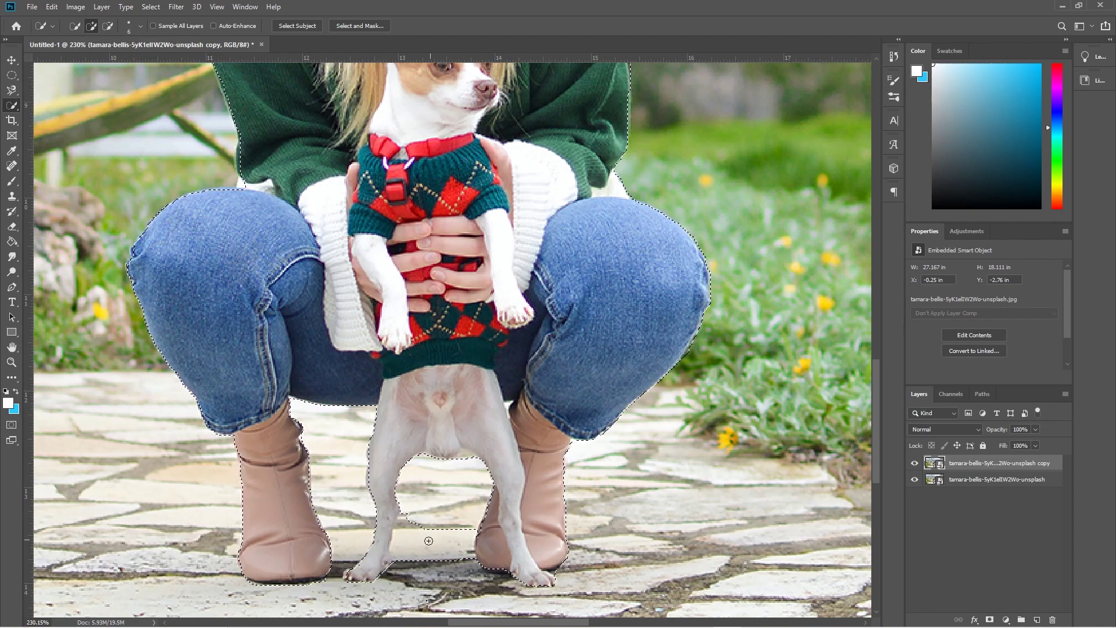
Step: Subtract the leftover patch of paving between the dog's hind legs from the selection
key("alt")
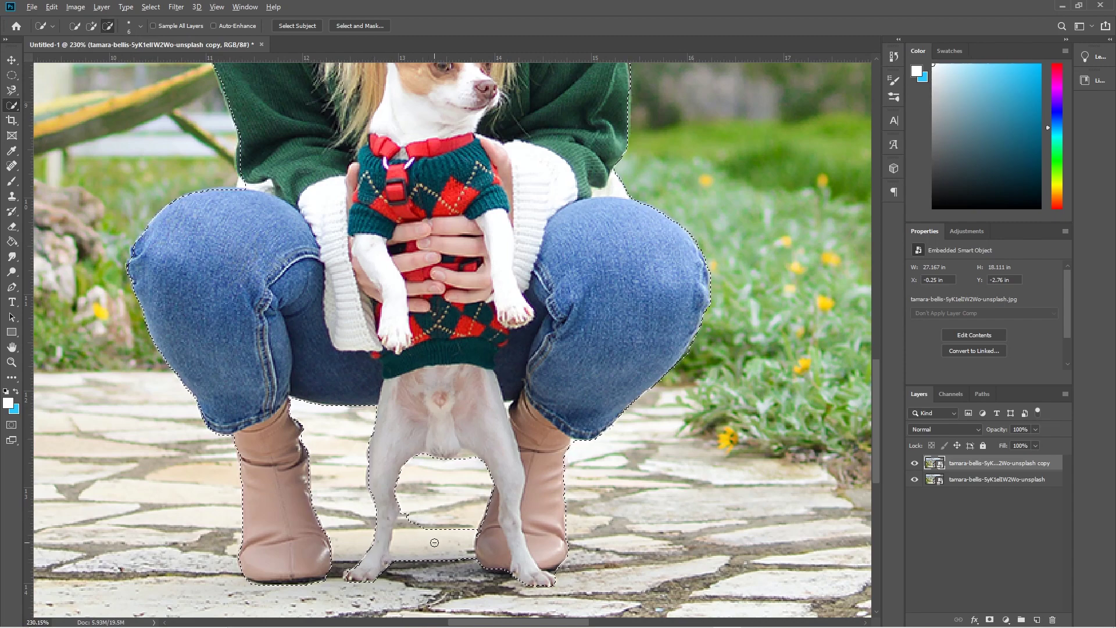
left_click_drag(434, 543, 414, 528)
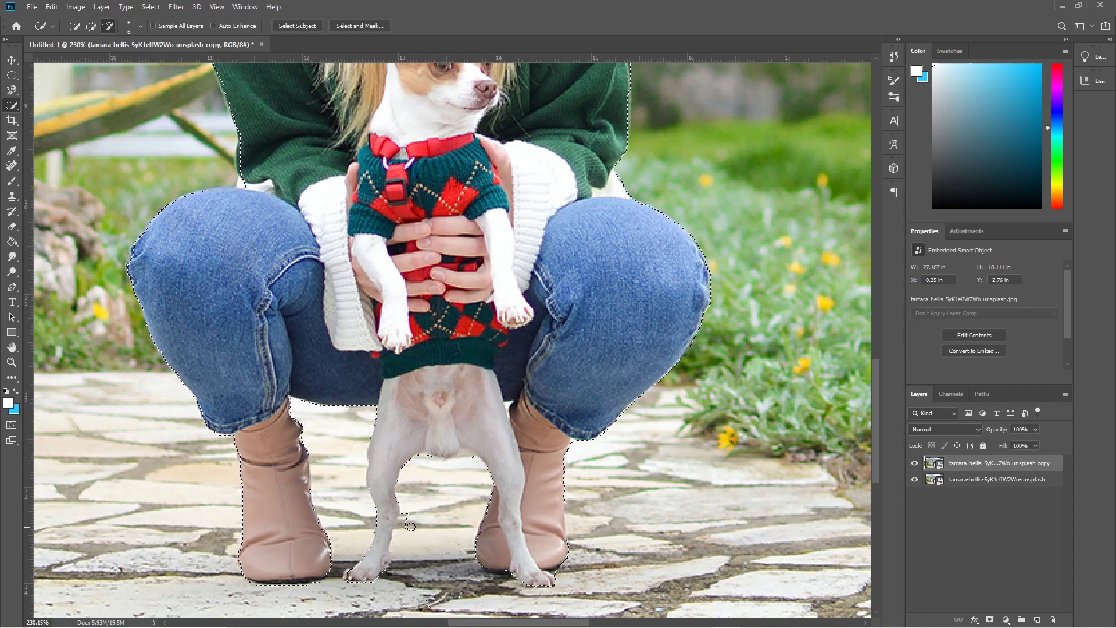
left_click(403, 523, "alt")
Step: Trim the selection edge along the sole of the boot behind the dog's paw, removing the ground shadow
key("alt")
scroll(524, 555, "up", 5)
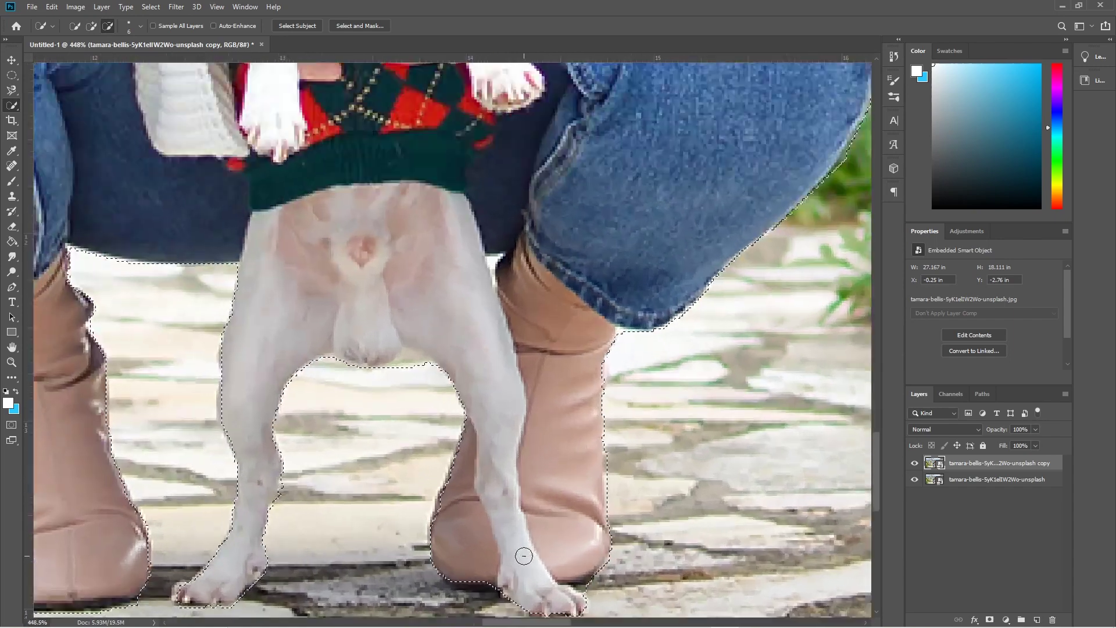
scroll(519, 541, "down", 1)
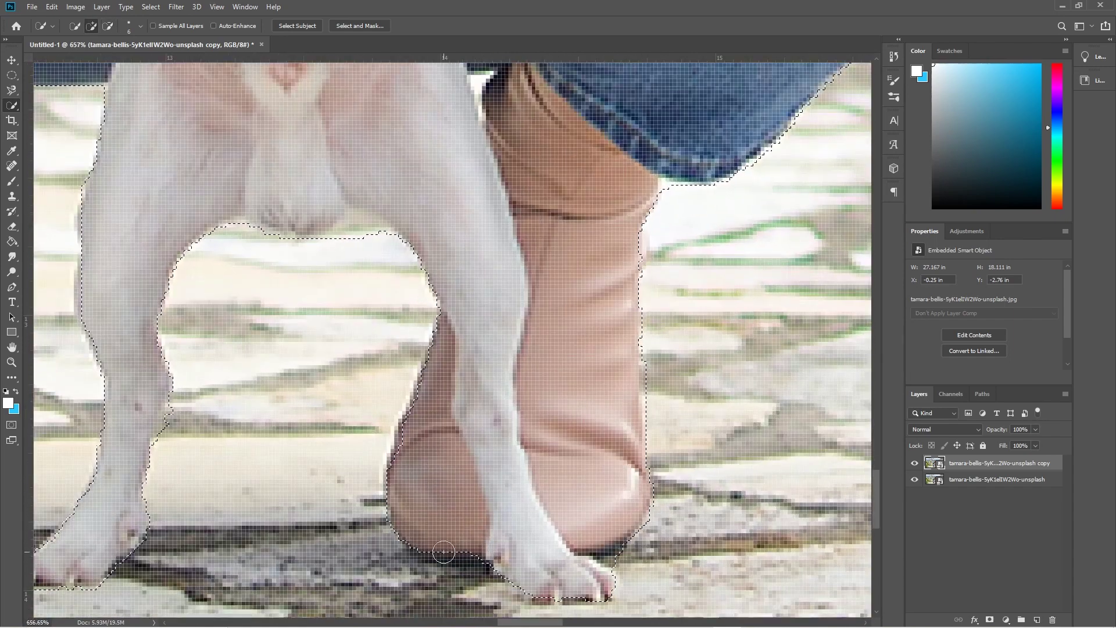
scroll(456, 548, "down", 5)
scroll(458, 547, "up", 5)
scroll(460, 545, "down", 5)
key("alt")
scroll(468, 580, "up", 5)
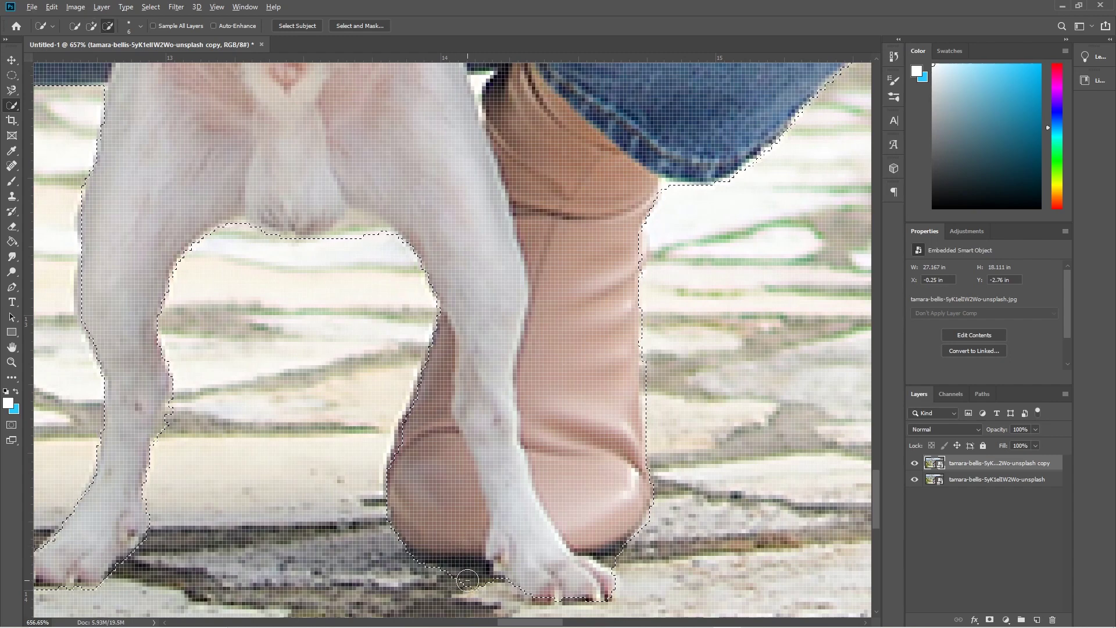
left_click(618, 560, "alt")
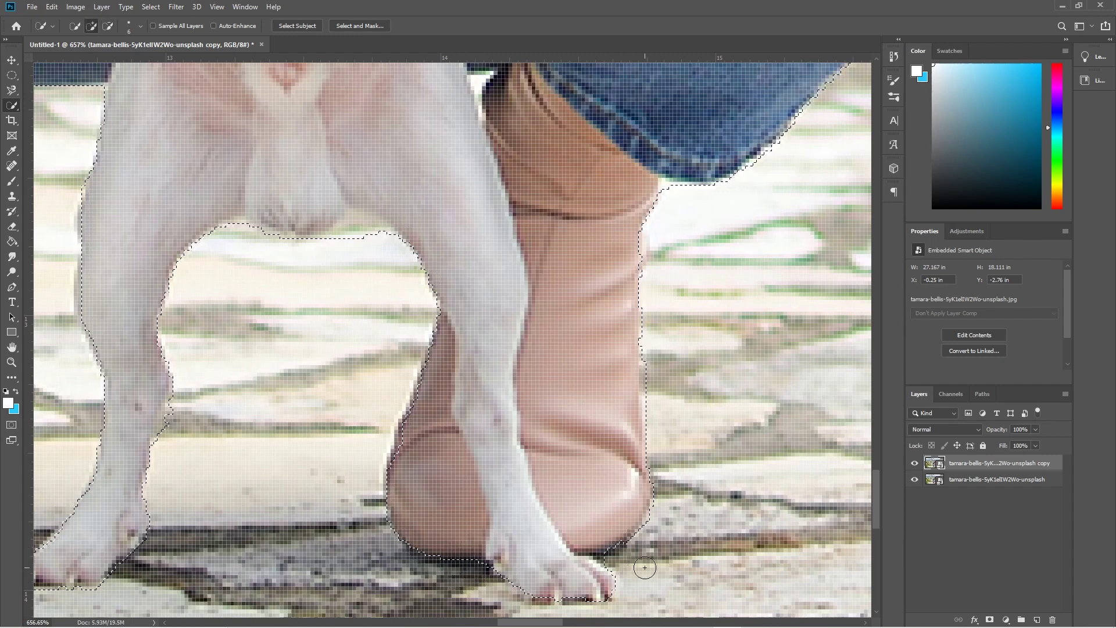
Step: Refine the selection along the boot's inner edge and subtract the background just under the dog's belly
scroll(659, 507, "down", 5)
scroll(638, 507, "up", 5)
scroll(664, 486, "down", 5)
scroll(426, 380, "up", 5)
left_click_drag(427, 379, 431, 369)
scroll(414, 451, "down", 5)
scroll(437, 274, "up", 5)
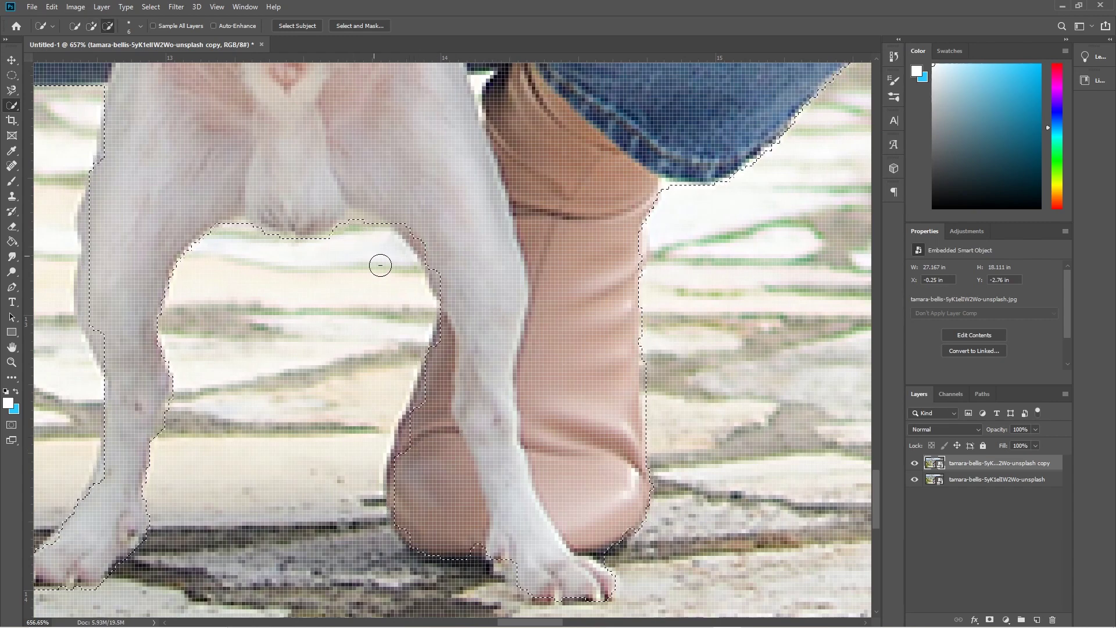
left_click(364, 230, "alt")
scroll(367, 221, "down", 5)
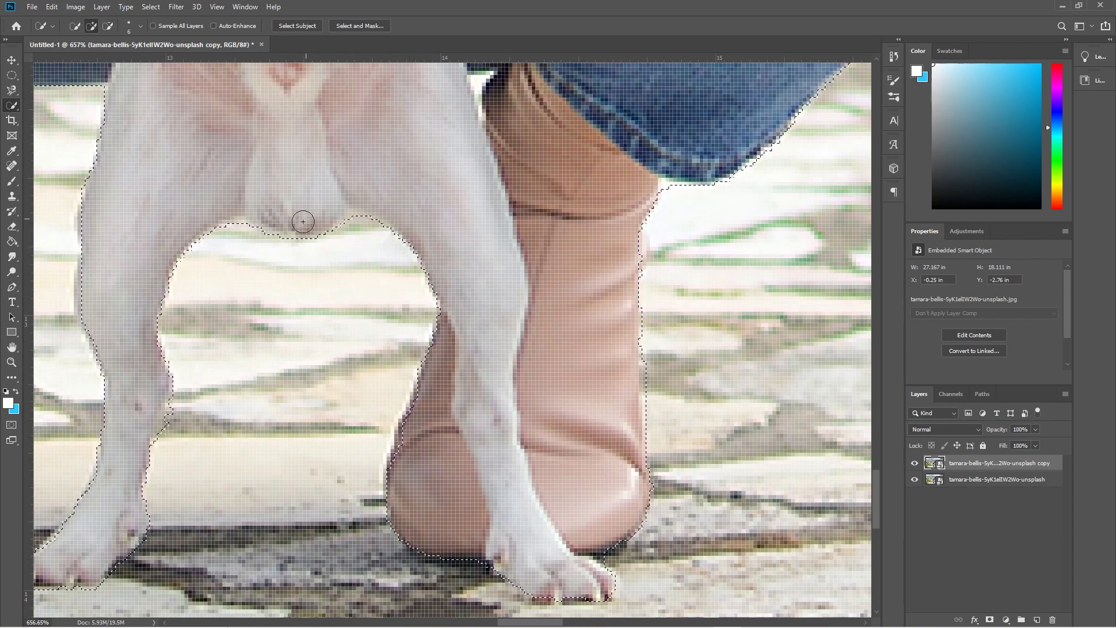
Step: Subtract the stray paving beside the dog's hind leg and extend the selection along the leg's outer edge
scroll(228, 467, "up", 5)
key("alt")
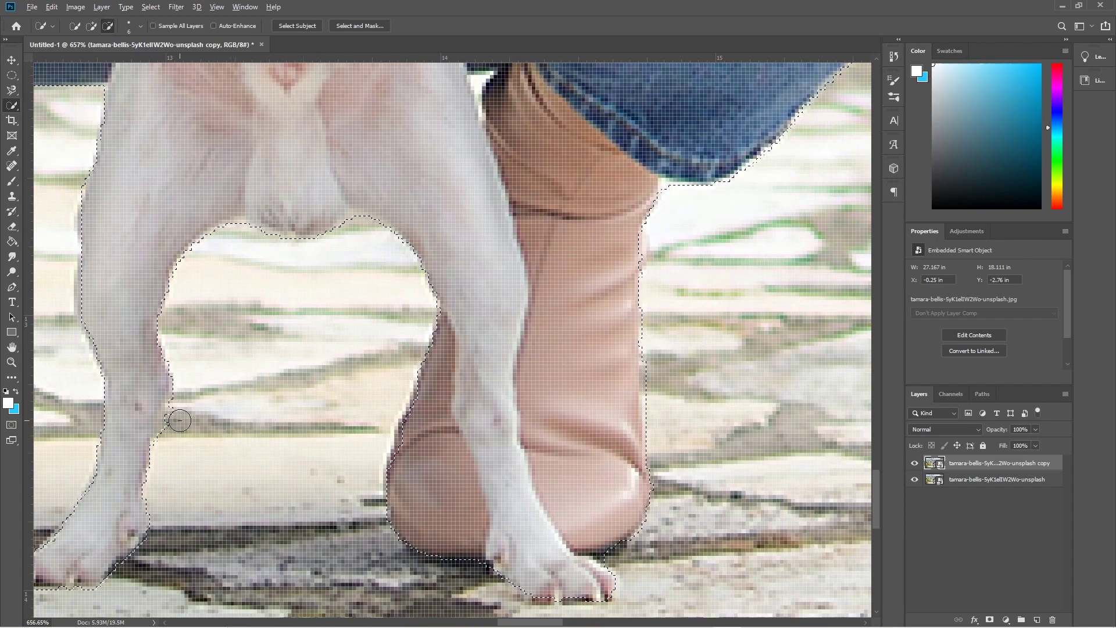
left_click(169, 444)
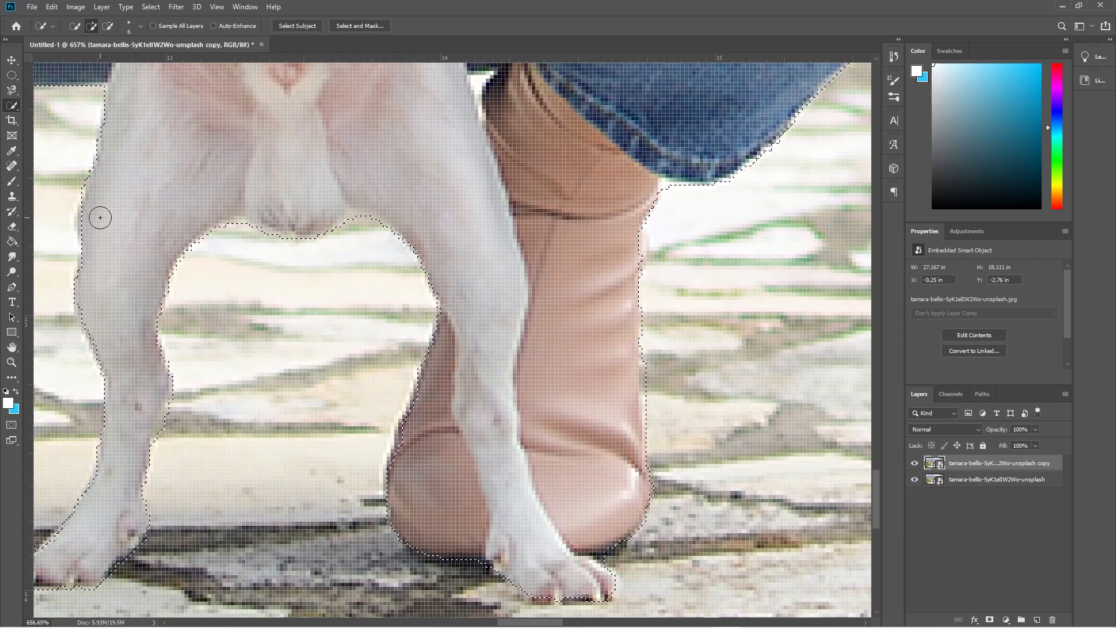
left_click_drag(80, 210, 87, 214)
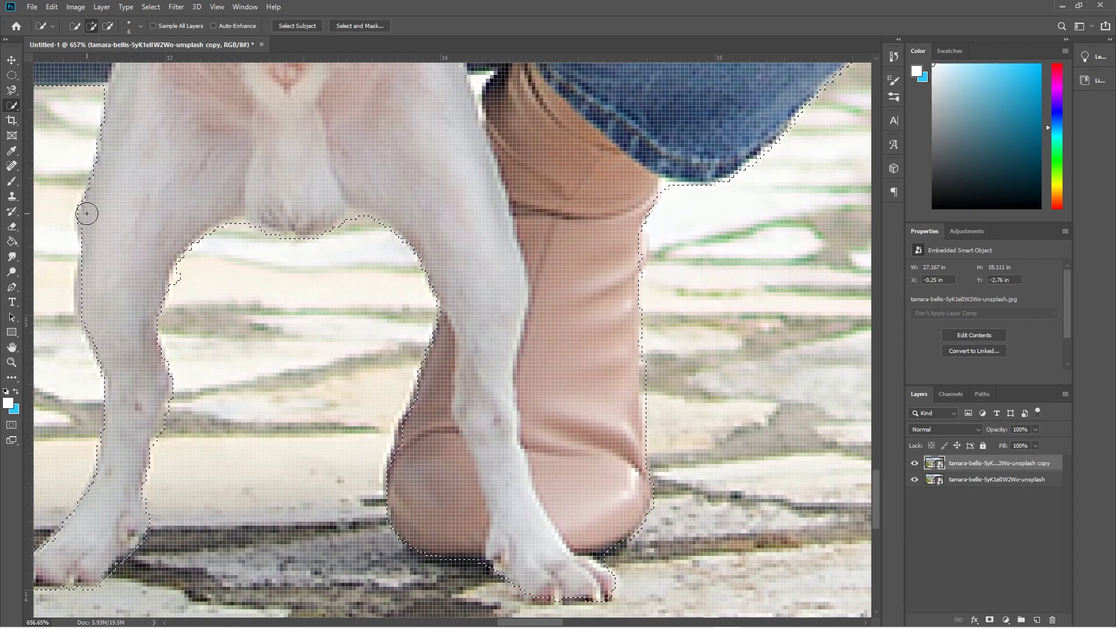
key("alt")
scroll(727, 272, "up", 3)
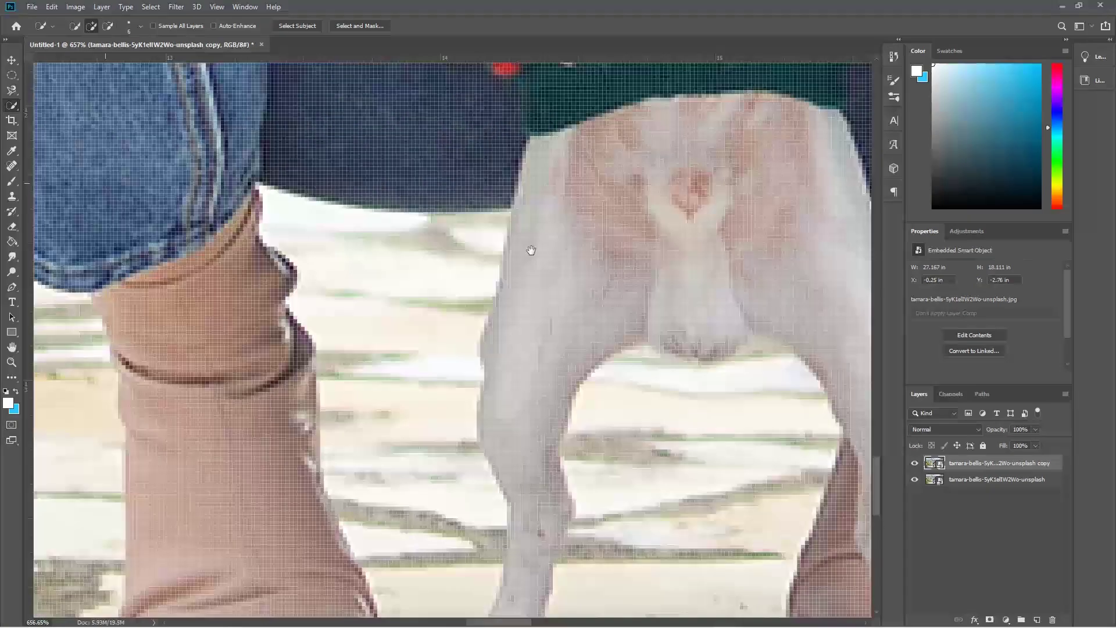
Step: Add the white shirt hem between the green sweater and the woman's knee to the selection
mouse_move(531, 250)
left_mouse_down()
mouse_move(623, 207)
mouse_move(688, 122)
left_mouse_up()
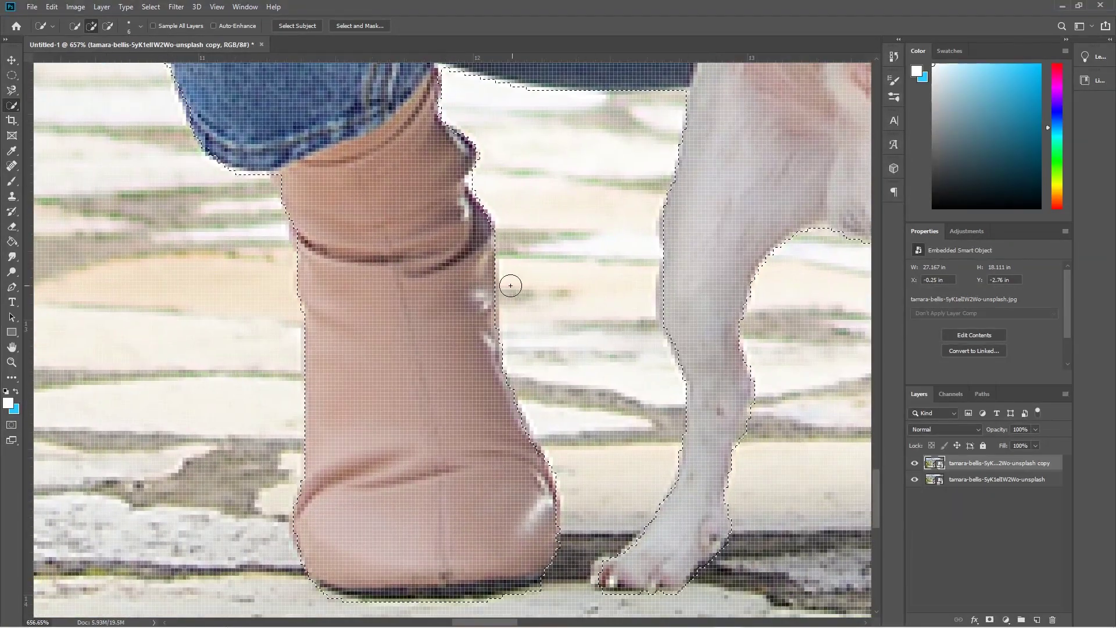
left_click_drag(357, 294, 392, 269)
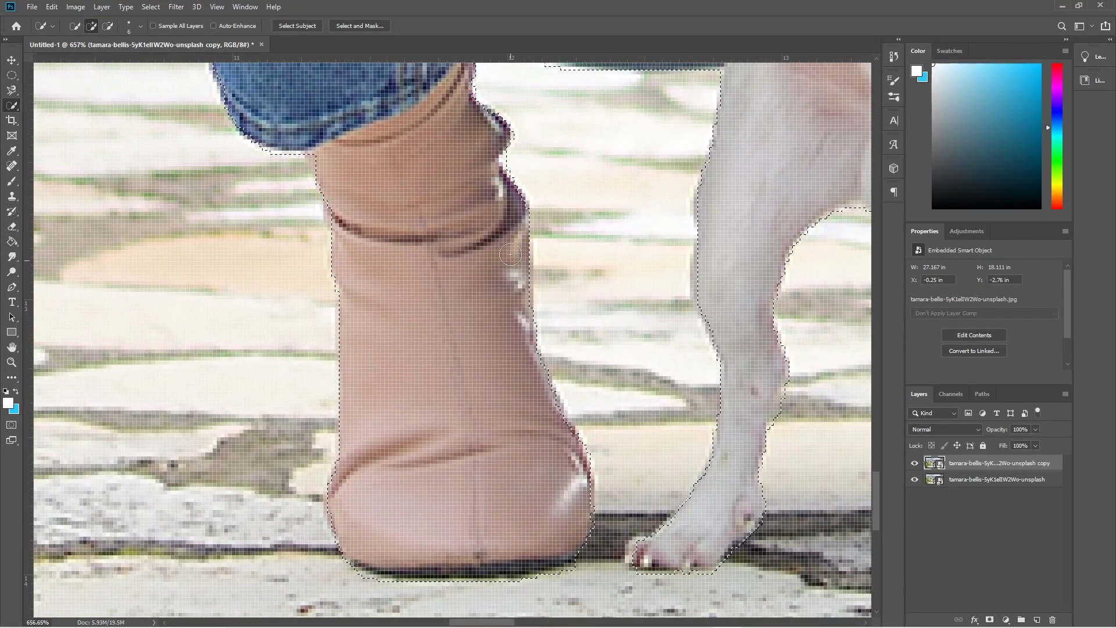
left_click_drag(334, 180, 498, 399)
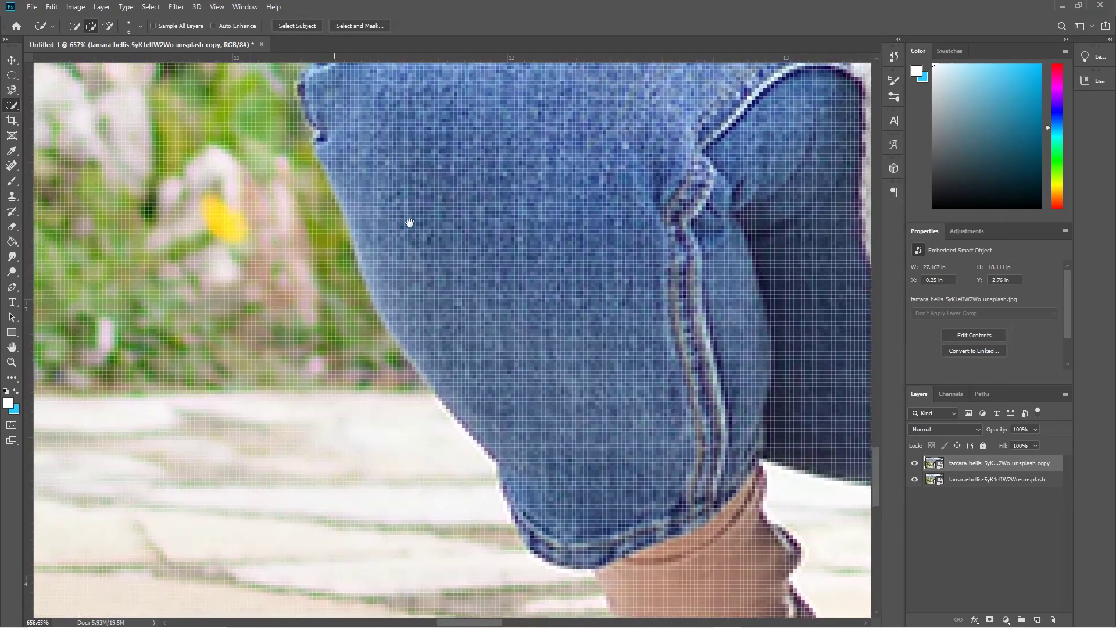
mouse_move(338, 141)
left_mouse_down()
mouse_move(349, 172)
mouse_move(329, 373)
left_mouse_up()
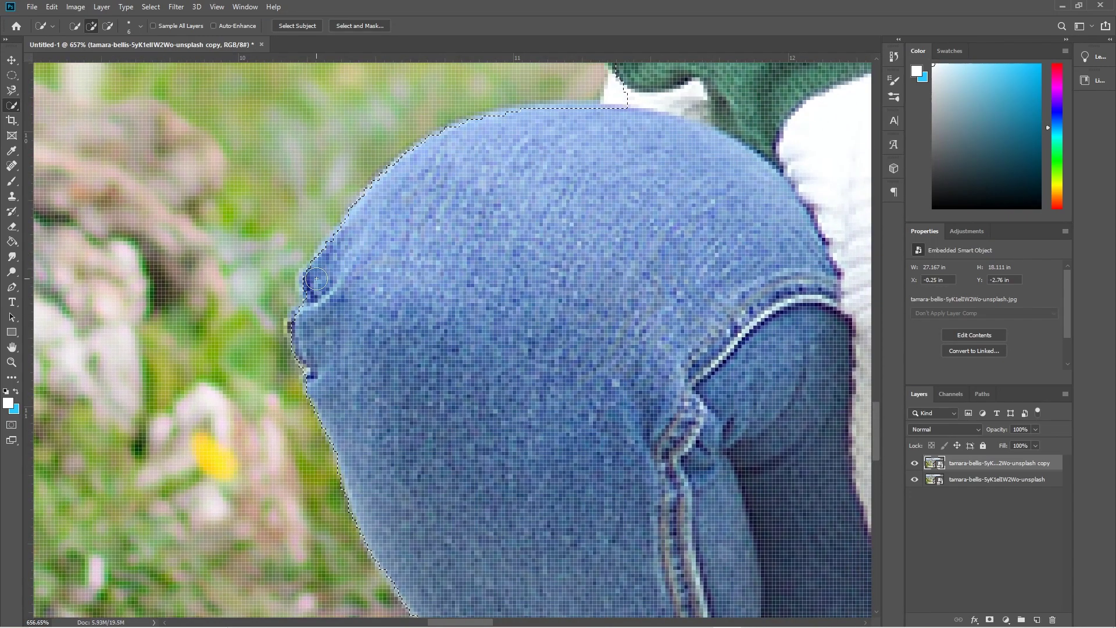
scroll(408, 360, "up", 5)
scroll(407, 361, "right", 4)
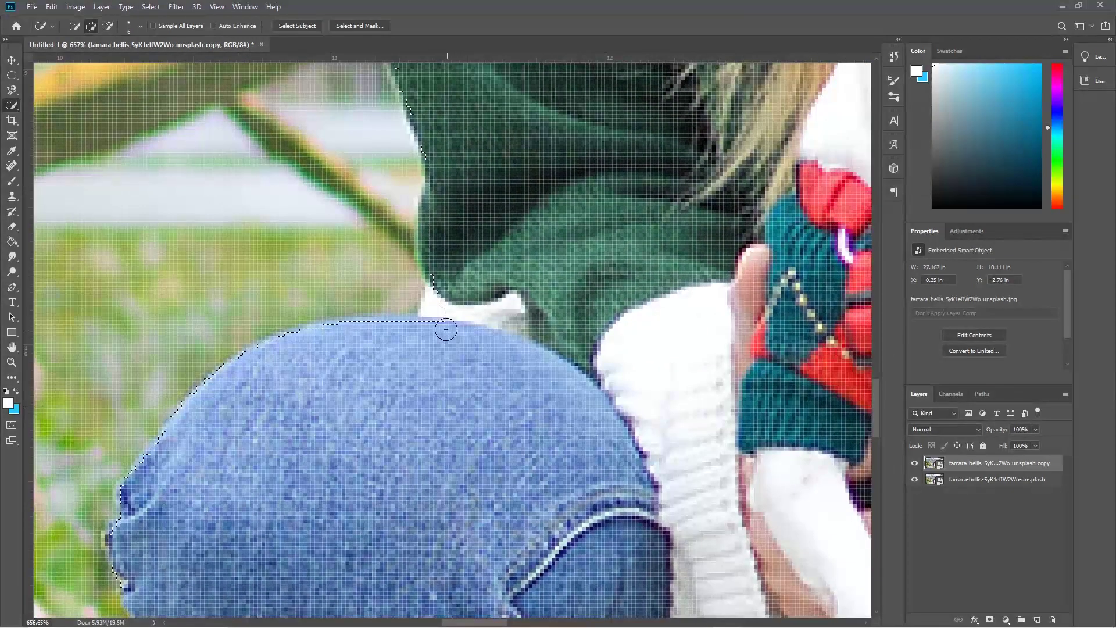
left_click(438, 307)
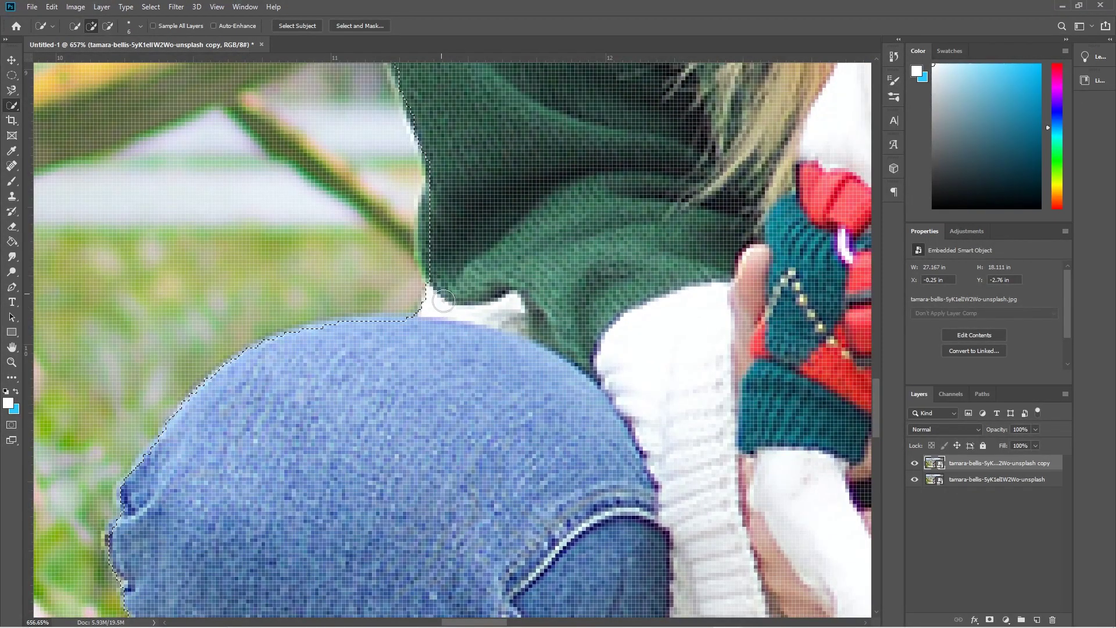
Step: Clean up the selection along the top of the knee by subtracting the grass, and add the sweater's lower edge above it
mouse_move(410, 321)
left_mouse_down()
mouse_move(326, 338)
mouse_move(346, 313)
mouse_move(278, 254)
mouse_move(308, 213)
left_mouse_up()
key("alt")
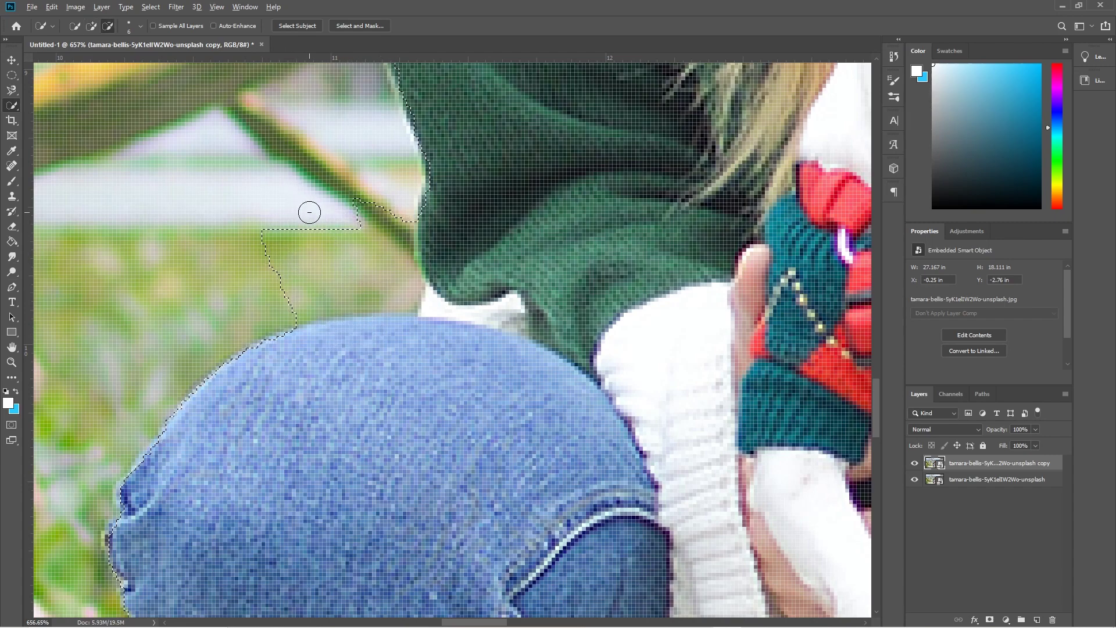
mouse_move(316, 259)
left_mouse_down()
mouse_move(293, 267)
mouse_move(291, 281)
mouse_move(282, 267)
mouse_move(347, 285)
mouse_move(375, 273)
mouse_move(388, 229)
mouse_move(347, 298)
mouse_move(306, 302)
mouse_move(325, 337)
left_mouse_up()
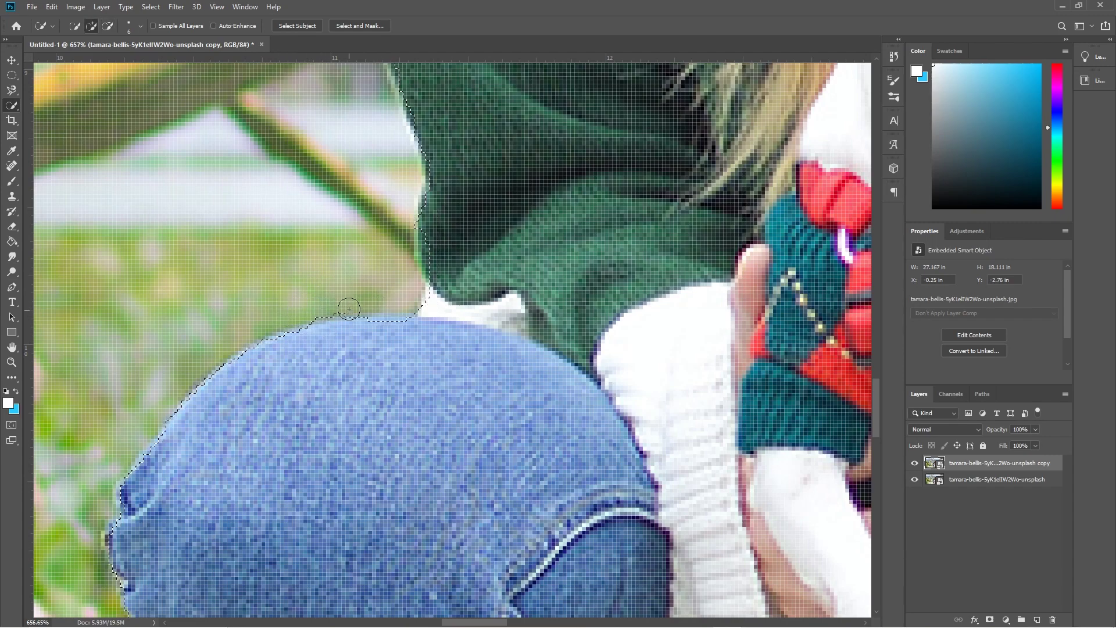
left_click(431, 242)
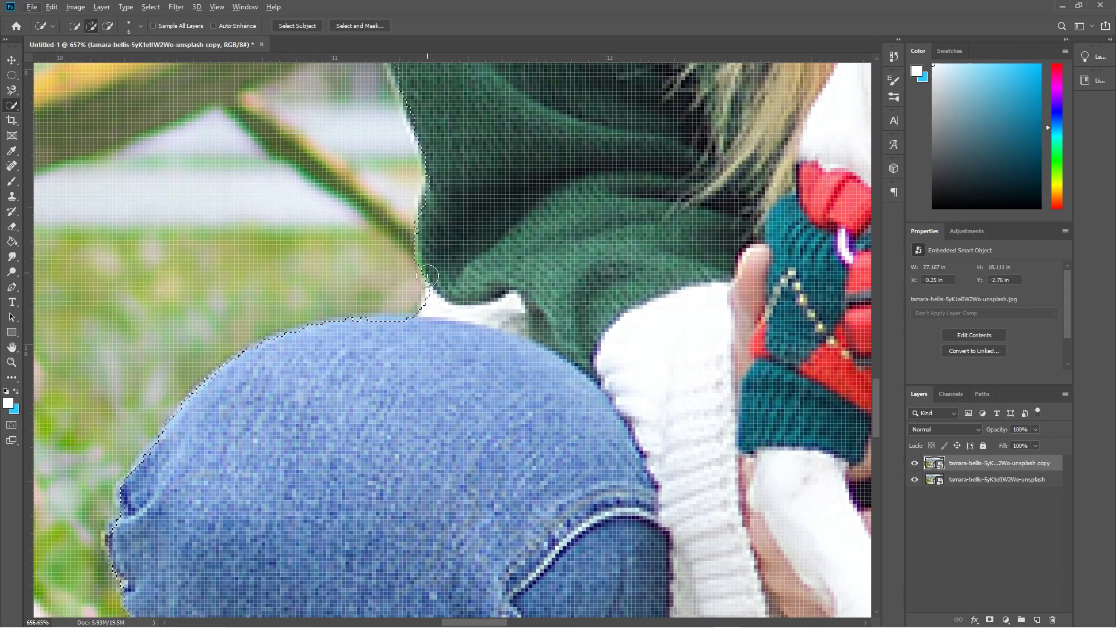
Step: Add the white hat's missing lower corner beside the hair and its adjoining side edge to the selection
left_click_drag(399, 144, 419, 415)
left_click_drag(379, 167, 382, 174)
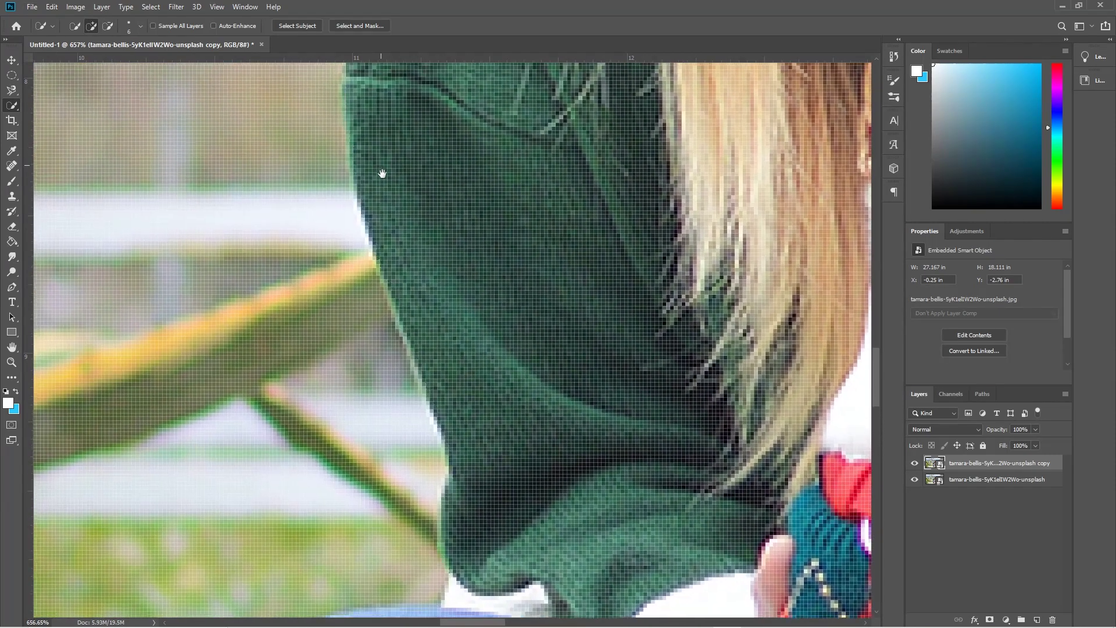
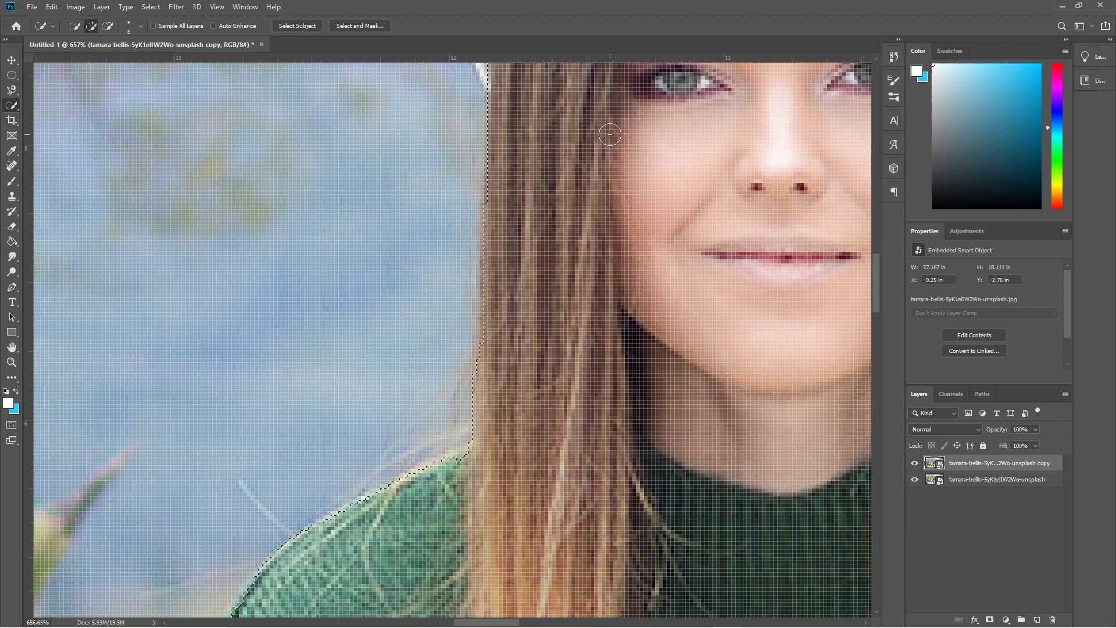
left_click_drag(530, 148, 432, 433)
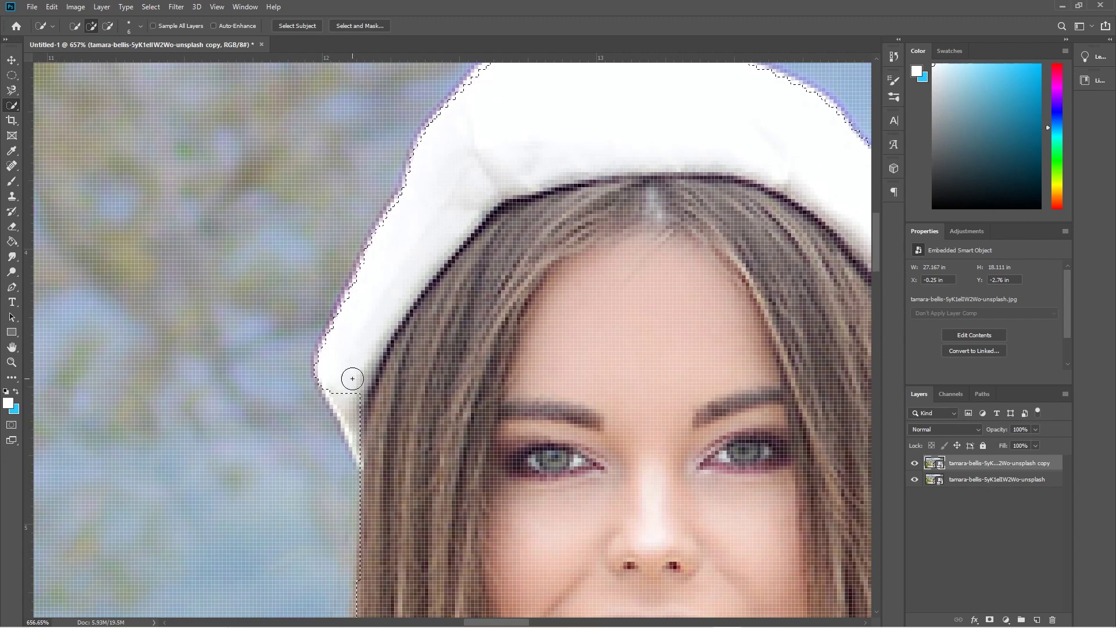
mouse_move(352, 378)
left_mouse_down()
mouse_move(354, 423)
mouse_move(377, 462)
left_mouse_up()
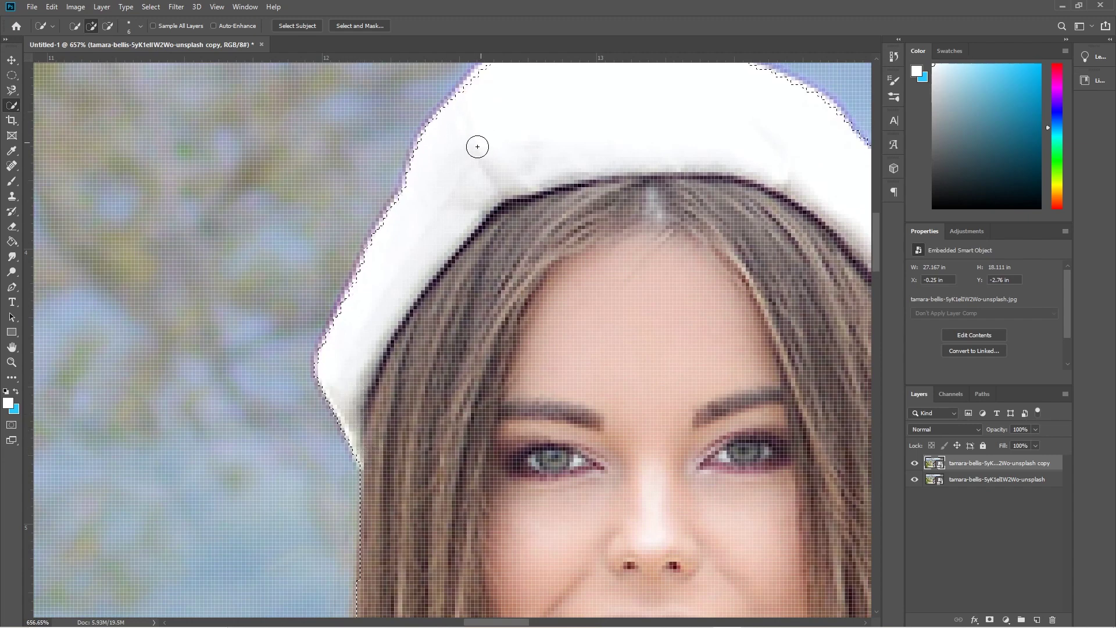
left_click_drag(350, 324, 406, 205)
Step: Extend the selection to the hat's upper rim and subtract the sky at the hat's opposite lower corner
left_click_drag(514, 154, 403, 337)
left_click_drag(349, 292, 369, 264)
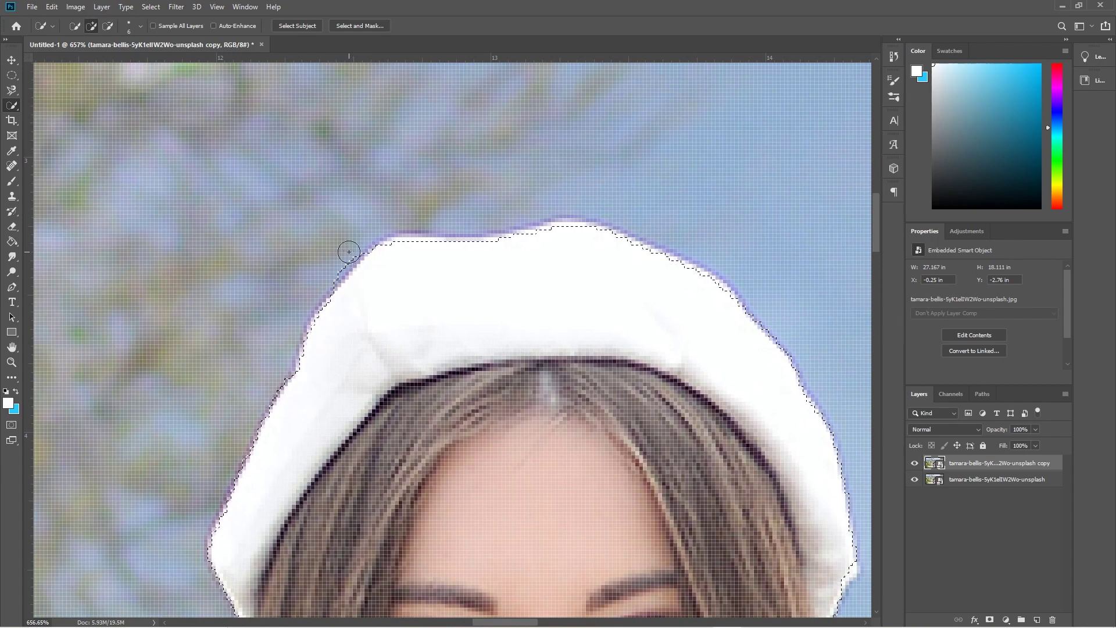
mouse_move(371, 260)
left_mouse_down()
mouse_move(566, 232)
mouse_move(696, 274)
mouse_move(718, 260)
left_mouse_up()
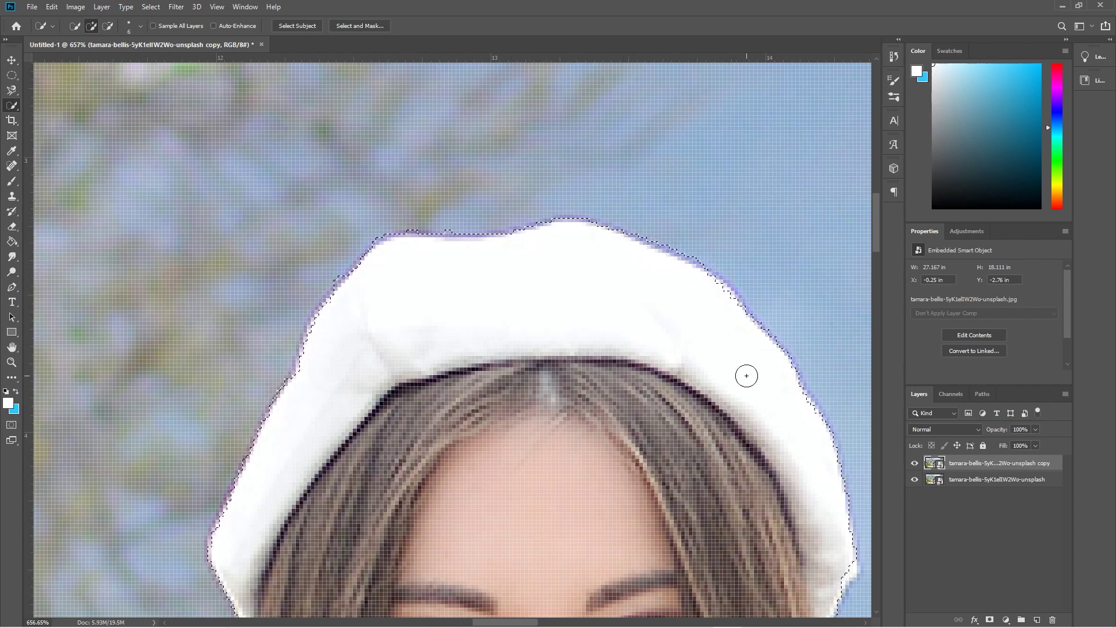
left_click_drag(761, 391, 657, 297)
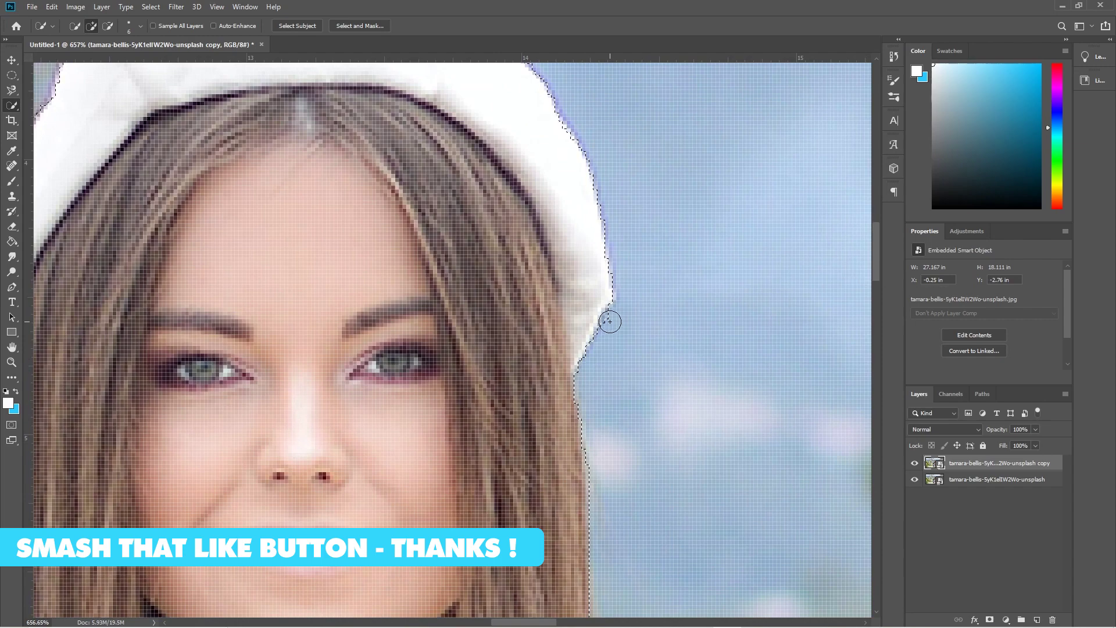
key("alt")
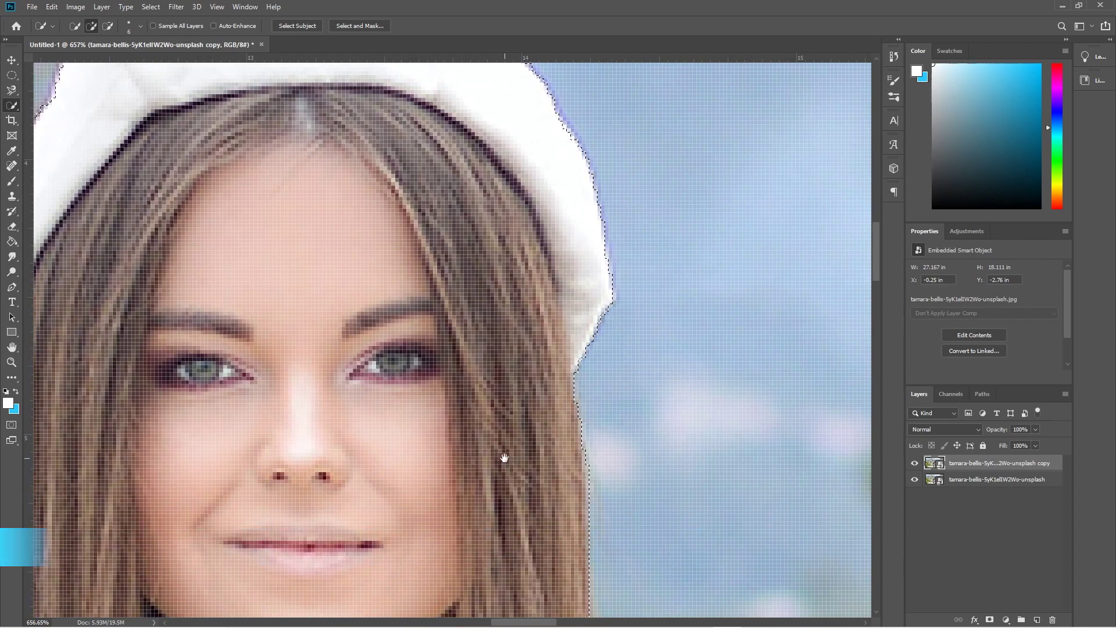
Step: Add the loose hair along the shoulder to the selection, undoing the stroke that spills into the background
left_click_drag(505, 461, 471, 299)
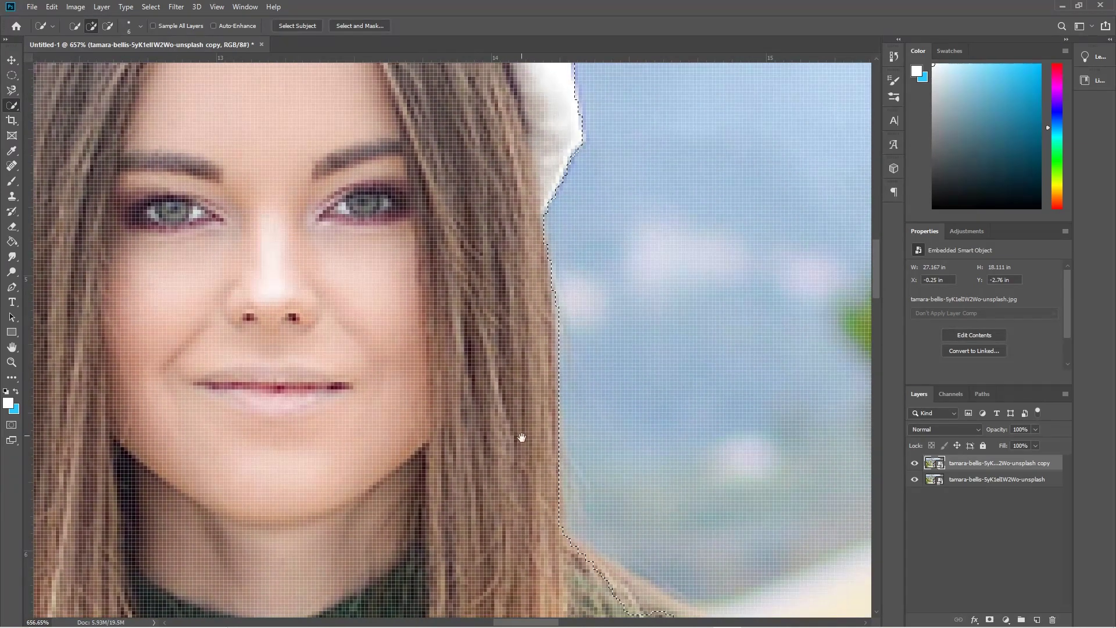
left_click_drag(521, 491, 496, 289)
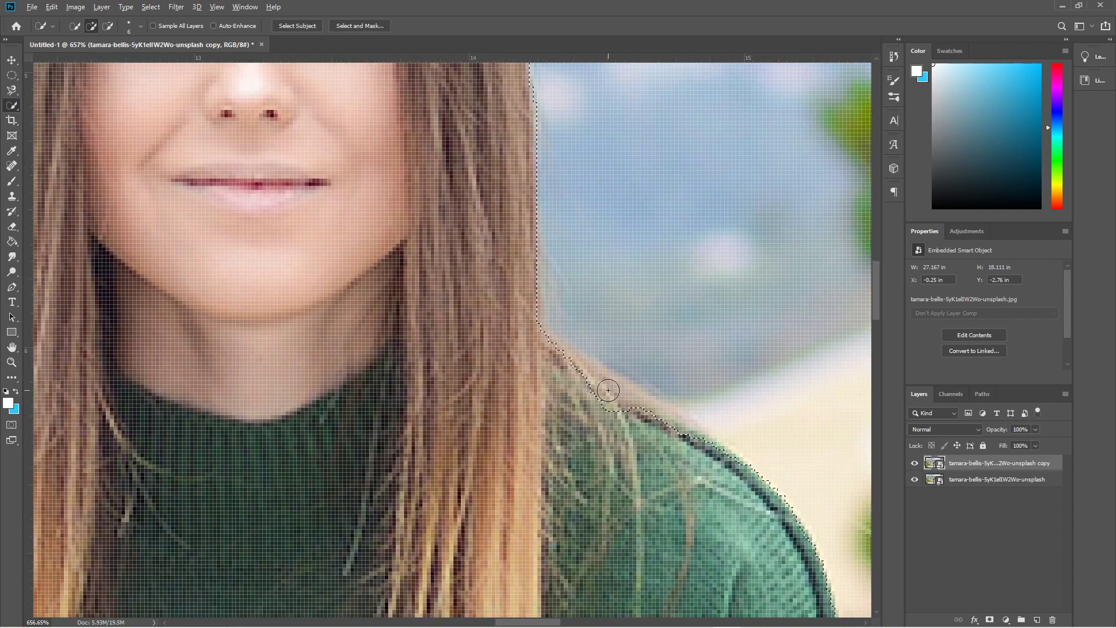
mouse_move(601, 391)
left_mouse_down()
mouse_move(653, 404)
mouse_move(677, 431)
mouse_move(550, 307)
left_mouse_up()
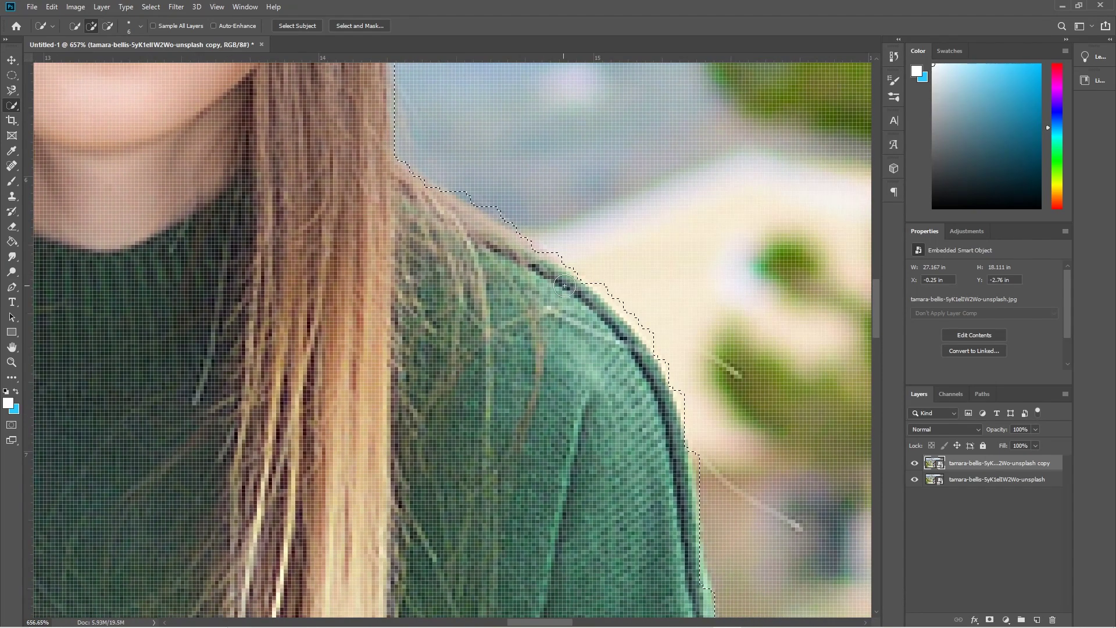
left_click_drag(522, 236, 534, 200)
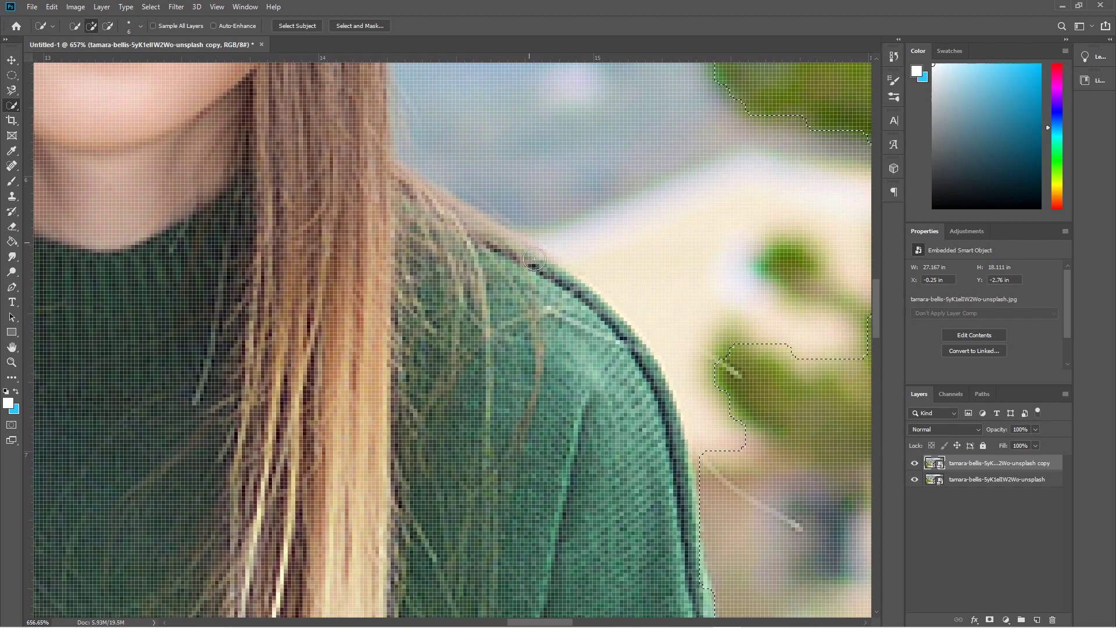
key("ctrl+z")
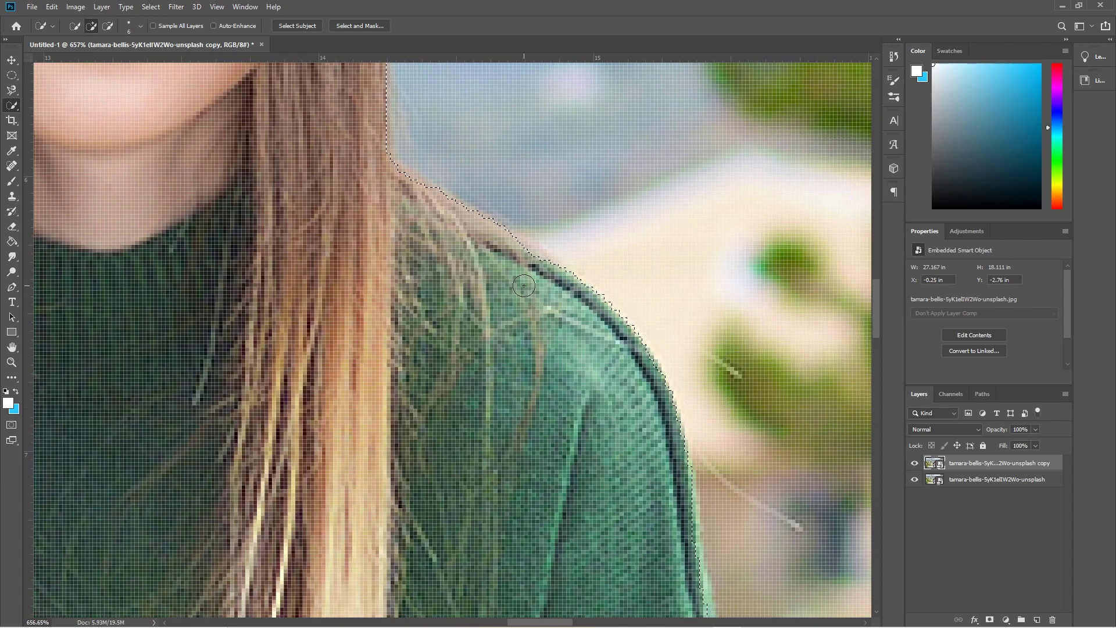
Step: Subtract the excess background along the outer edge of the sweater sleeve near the elbow
mouse_move(607, 461)
left_mouse_down()
mouse_move(538, 294)
mouse_move(557, 354)
mouse_move(565, 339)
left_mouse_up()
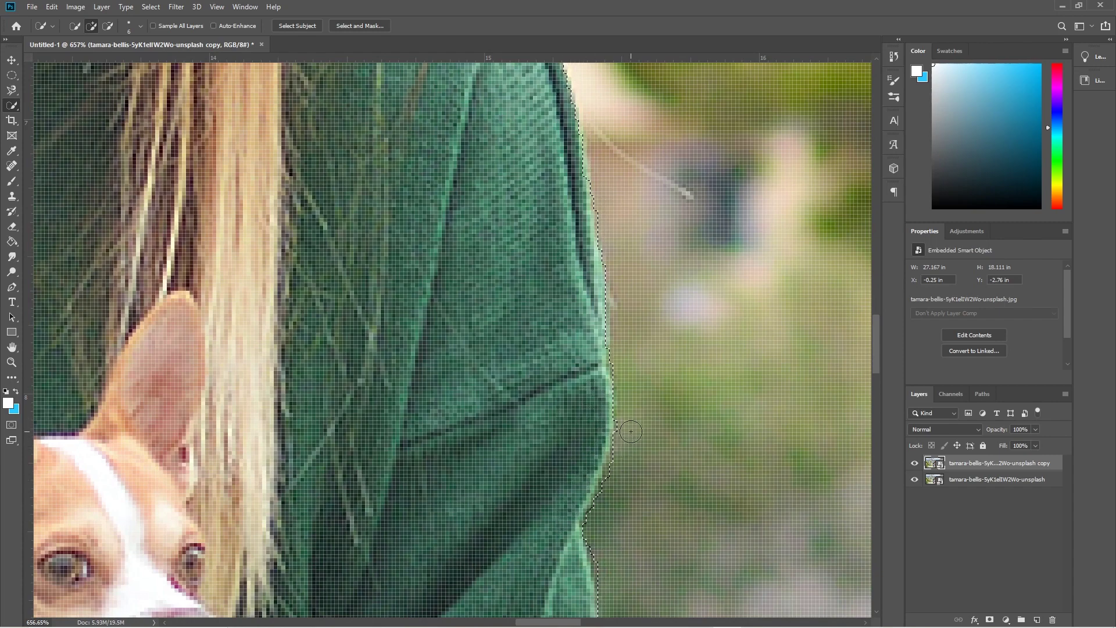
key("alt")
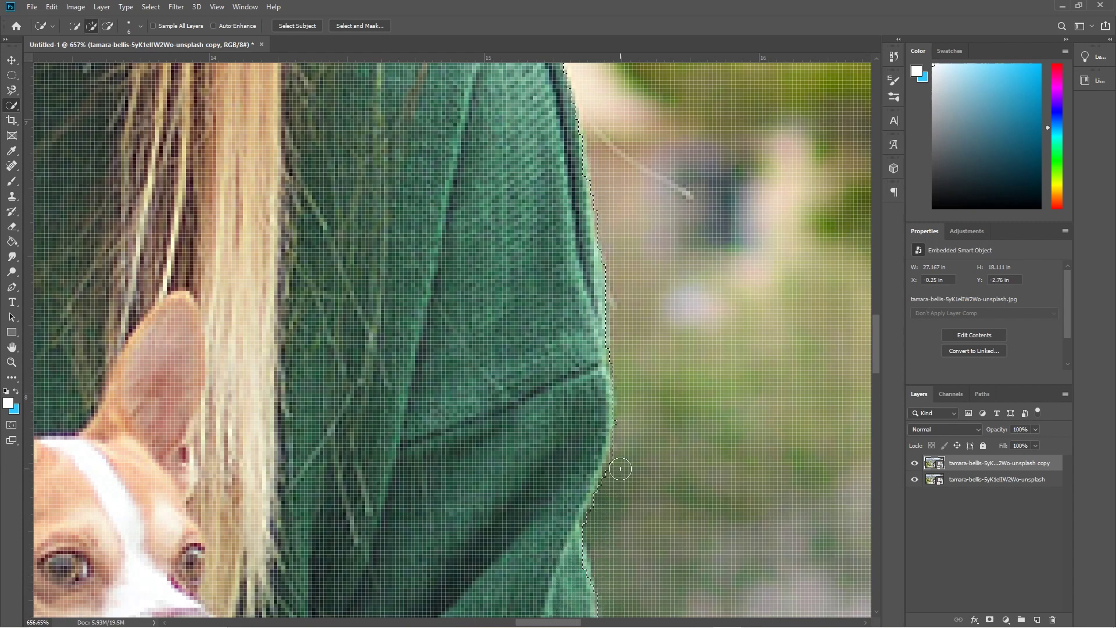
key("alt")
Step: Subtract the strip of grass along the underside of the jeans knee from the selection
left_click_drag(573, 569, 513, 264)
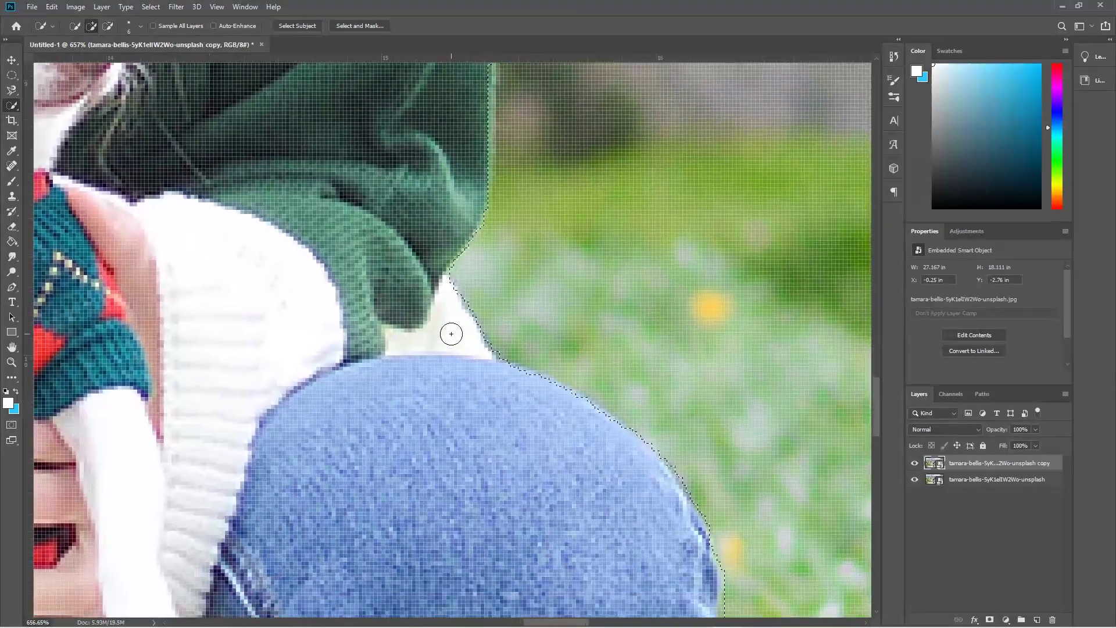
left_click_drag(537, 470, 429, 274)
scroll(353, 455, "down", 2)
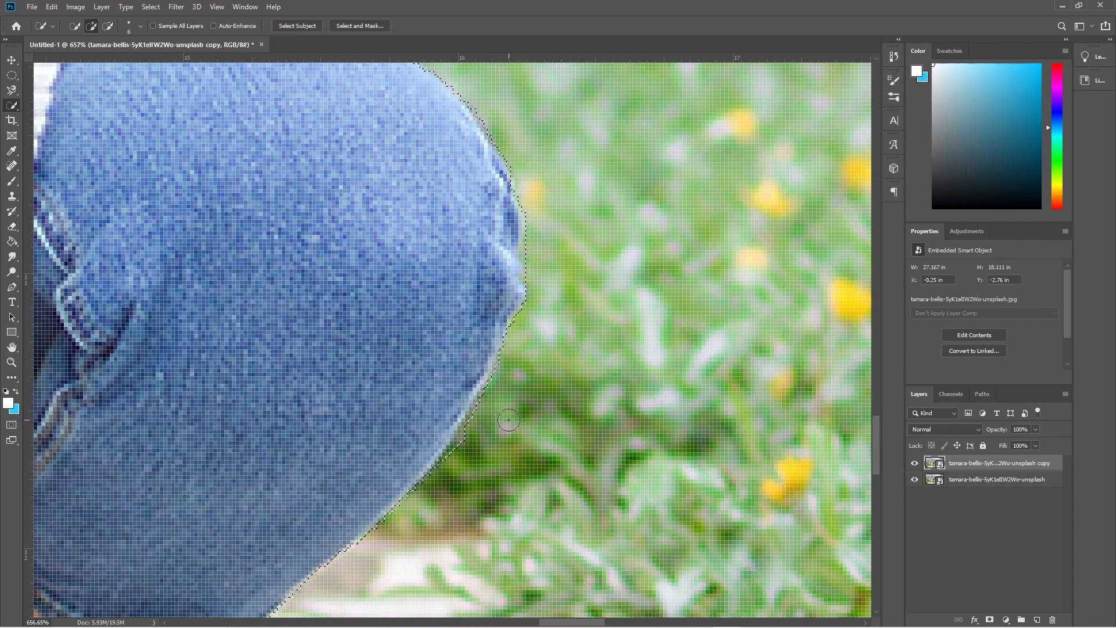
left_click_drag(497, 401, 484, 427, "alt")
Step: Check the remaining jeans and boot edges and open the selection of the woman and dog in Select and Mask
left_click_drag(286, 414, 401, 261)
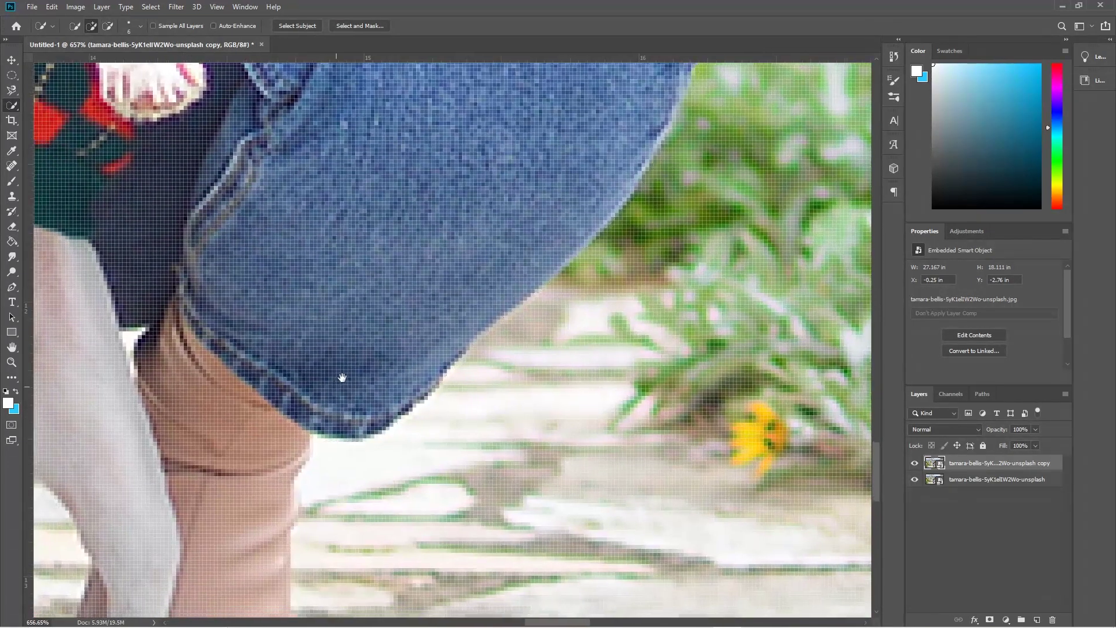
left_click_drag(342, 378, 399, 333)
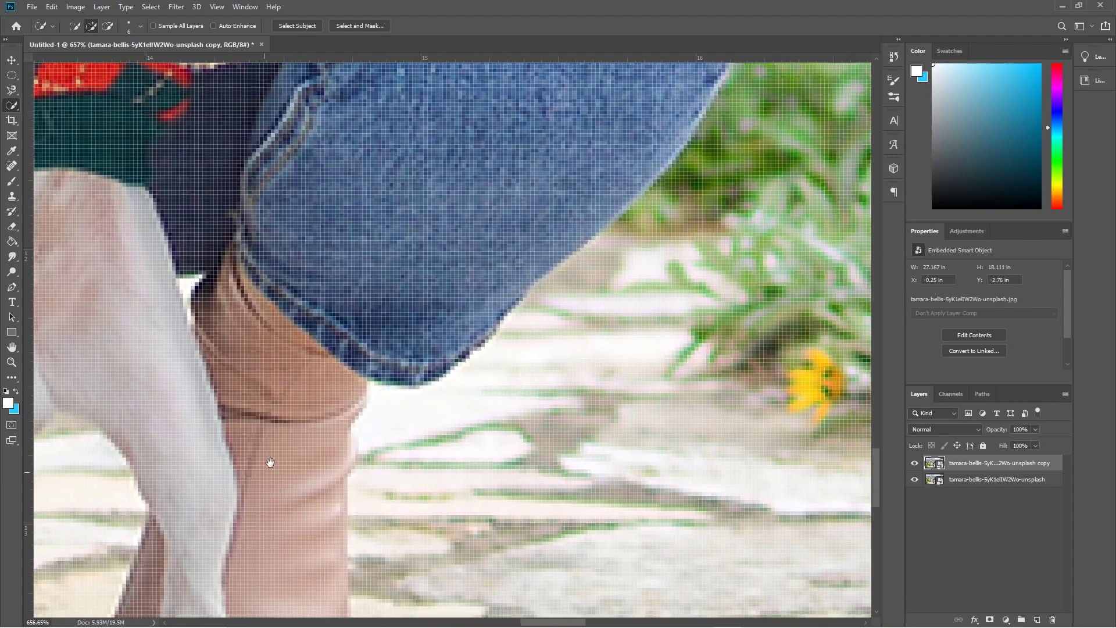
left_click_drag(267, 464, 355, 287)
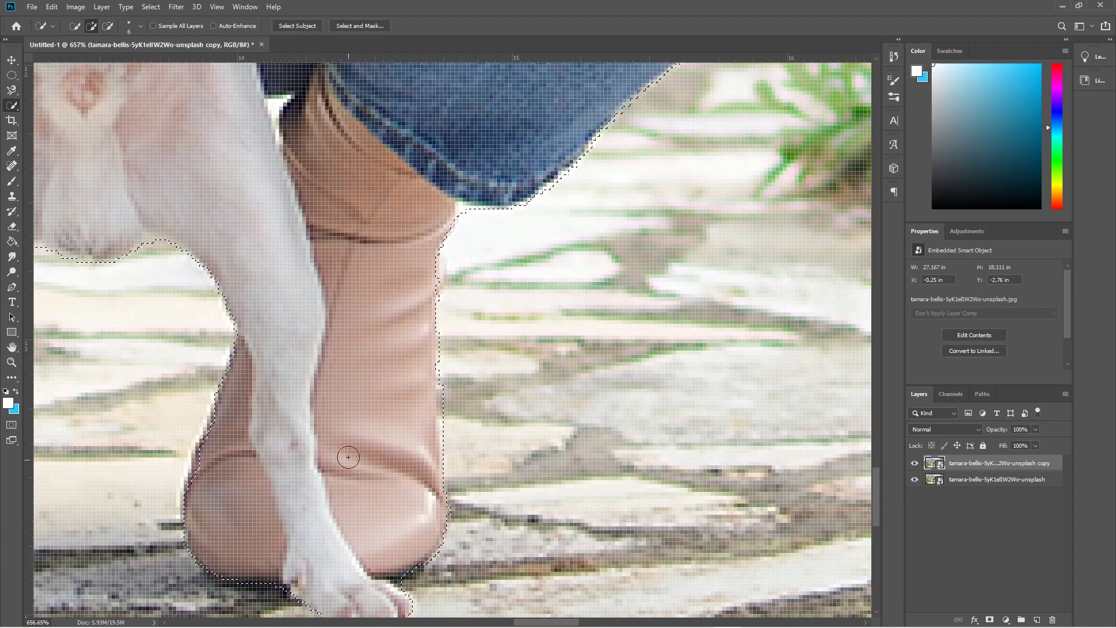
scroll(349, 459, "down", 1)
scroll(349, 446, "down", 10)
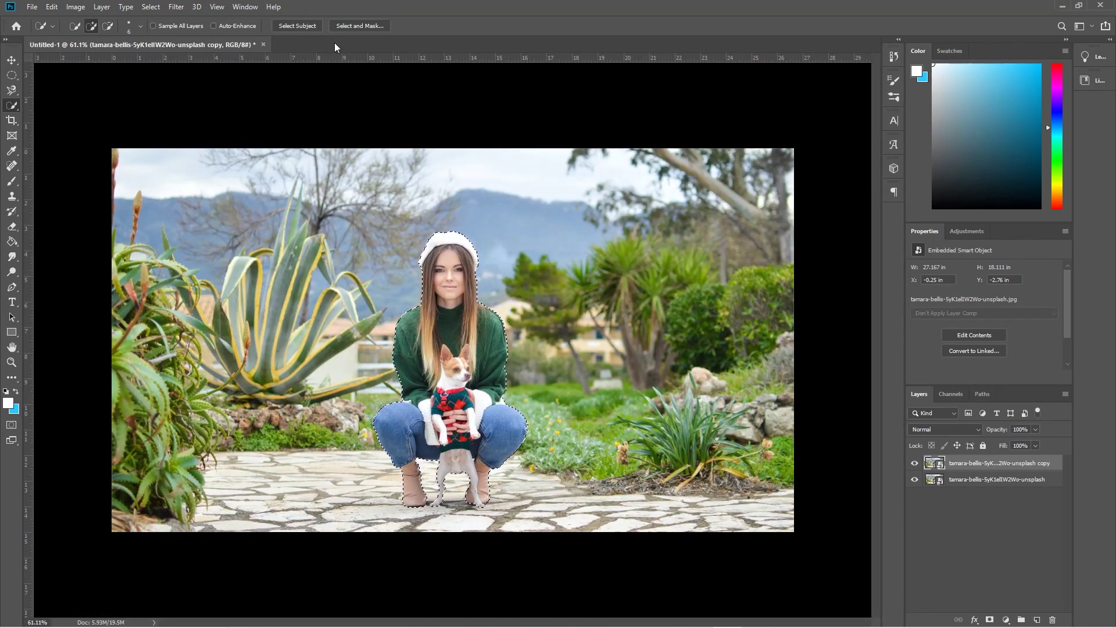
left_click(360, 26)
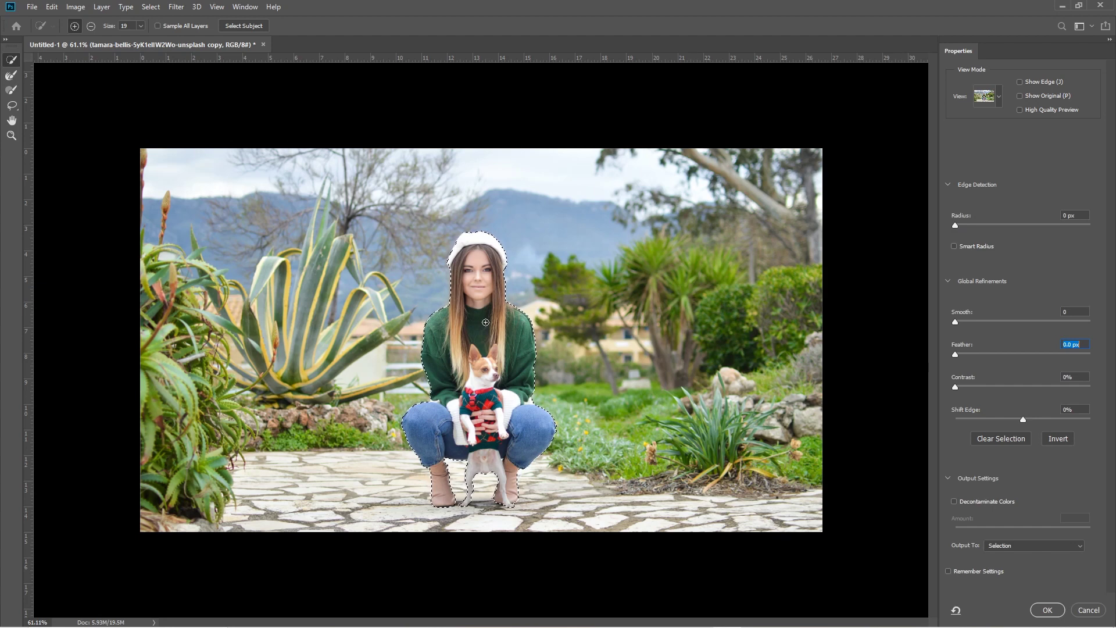
Step: Refine the selection edge with a radius of 2 px, smoothing of 2 and a feather of 1.0 px
left_click(957, 225)
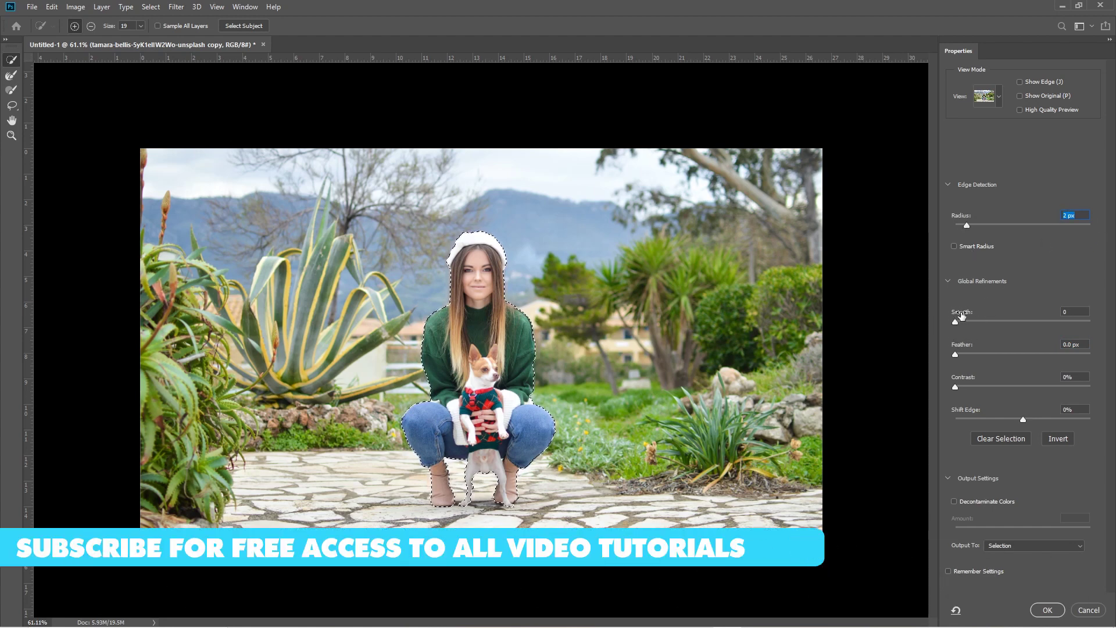
left_click(956, 322)
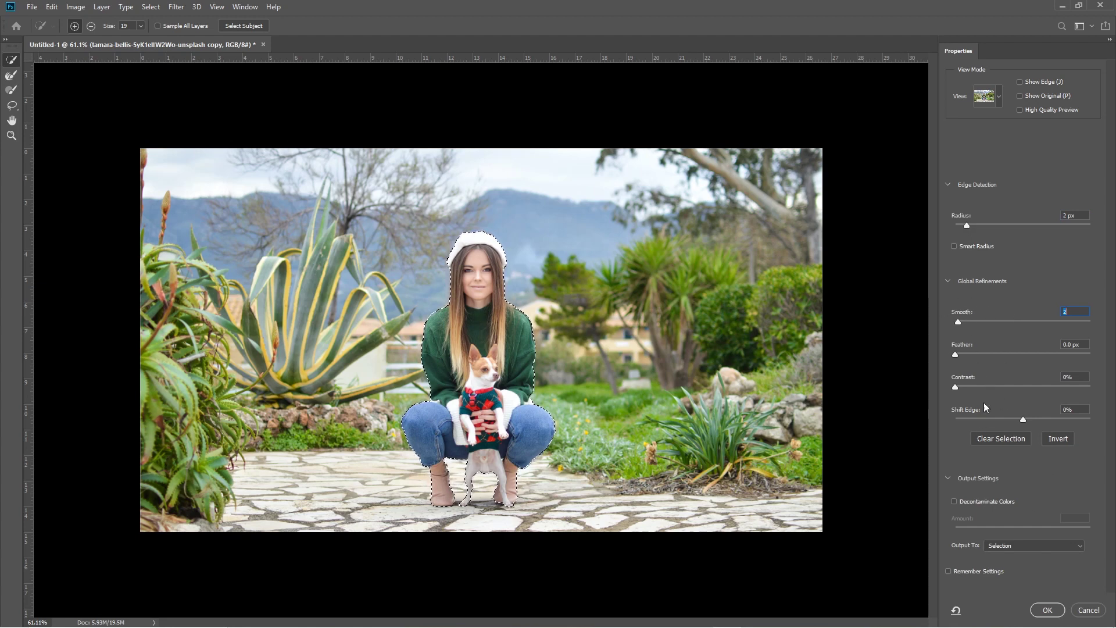
left_click_drag(952, 355, 963, 355)
Step: Enable Decontaminate Colors and output the refined selection as a New Layer with Layer Mask
left_click(953, 502)
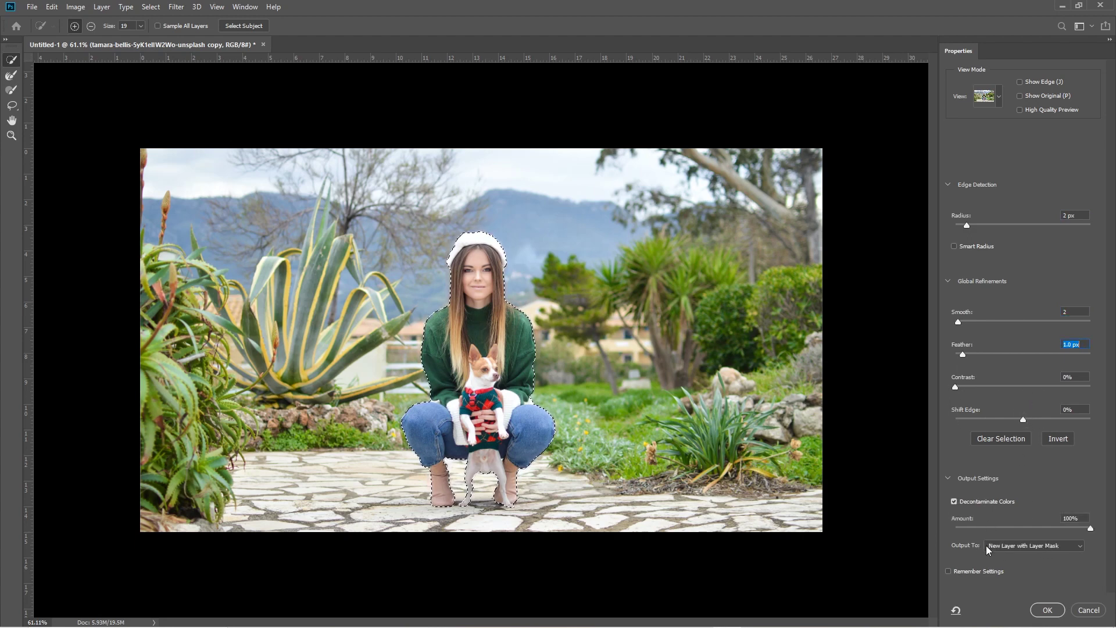
left_click(1006, 547)
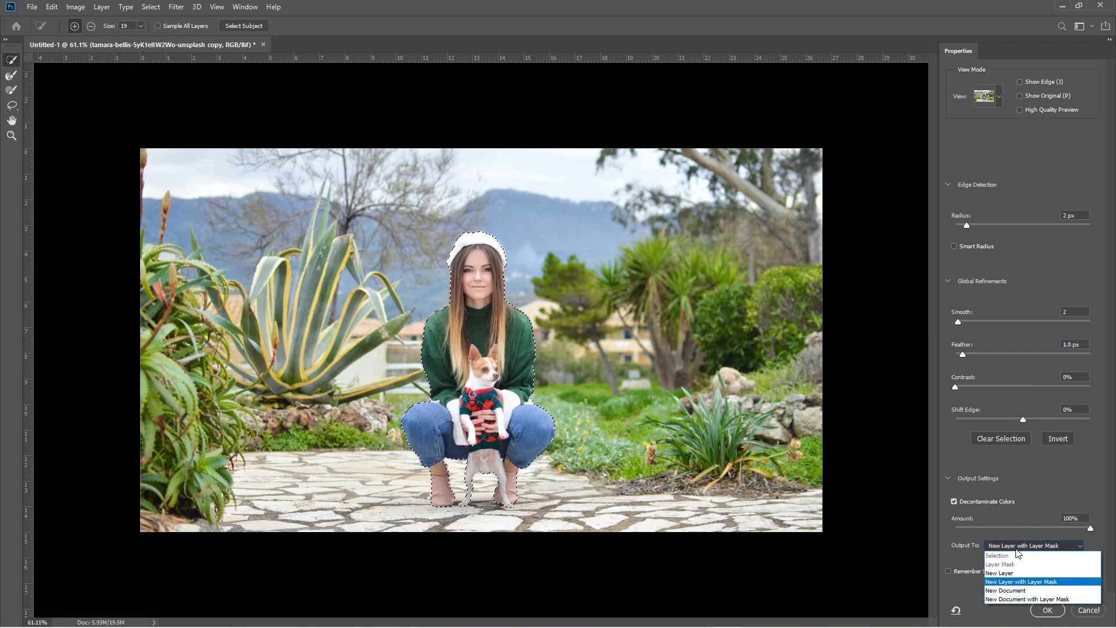
left_click(1035, 546)
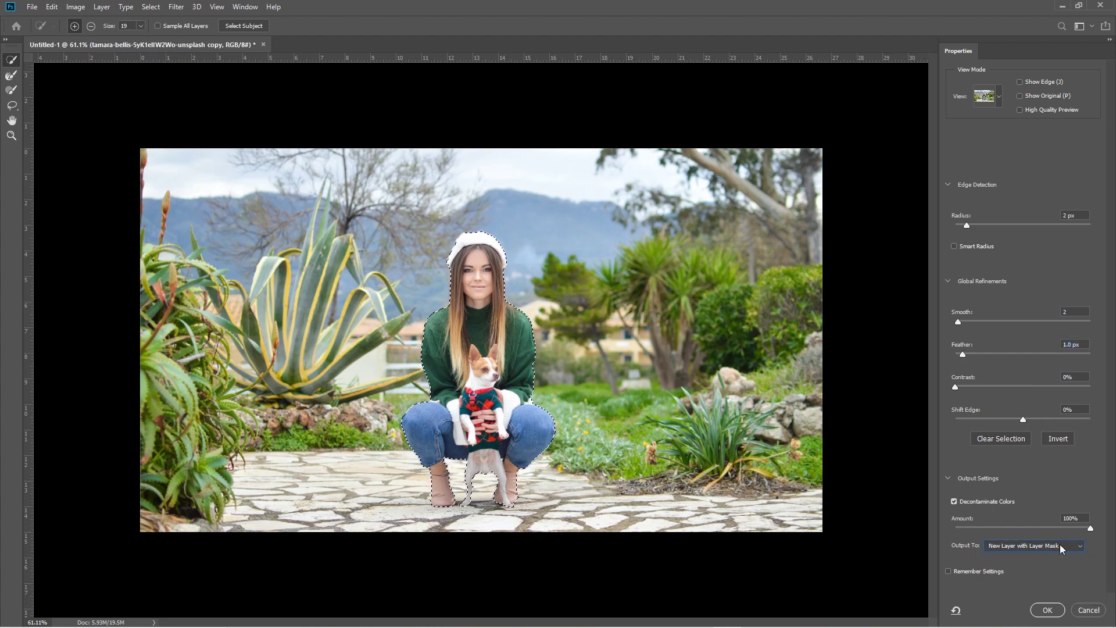
left_click(1054, 610)
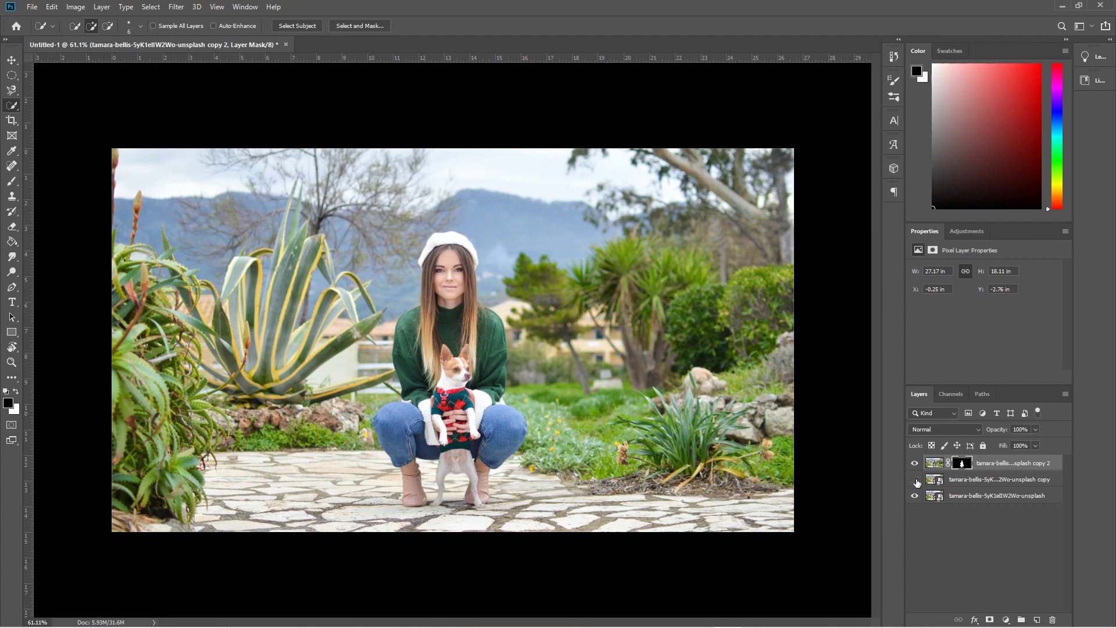
Step: Toggle the visibility of the bottom photo layer to inspect the masked cut-out of the woman and dog
left_click(915, 496)
left_click(916, 497)
left_click(915, 497)
left_click(915, 497)
left_click(915, 497)
left_click(915, 498)
Step: Apply a Gaussian Blur to the bottom photo layer, comparing different strengths and settling on a radius slightly above 4.7 pixels
left_click(976, 499)
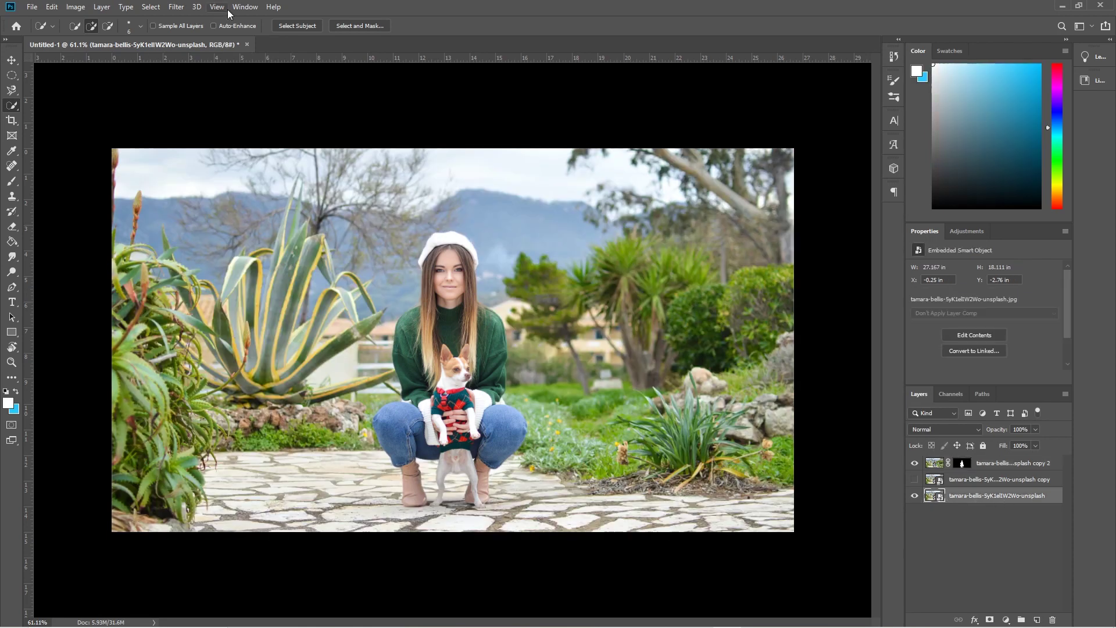
left_click(178, 6)
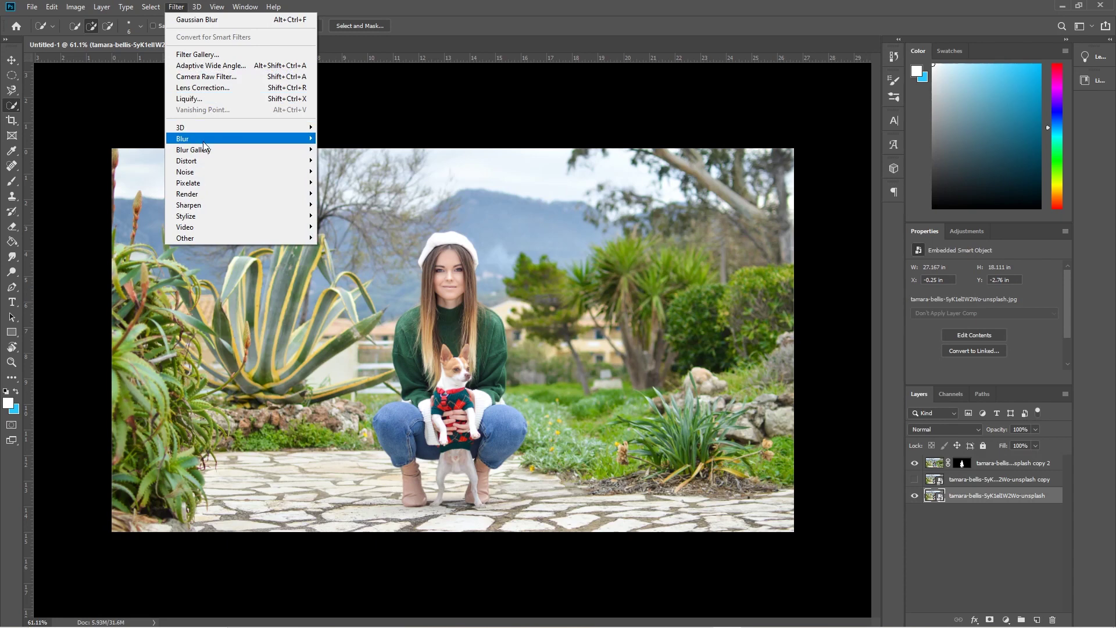
mouse_move(205, 139)
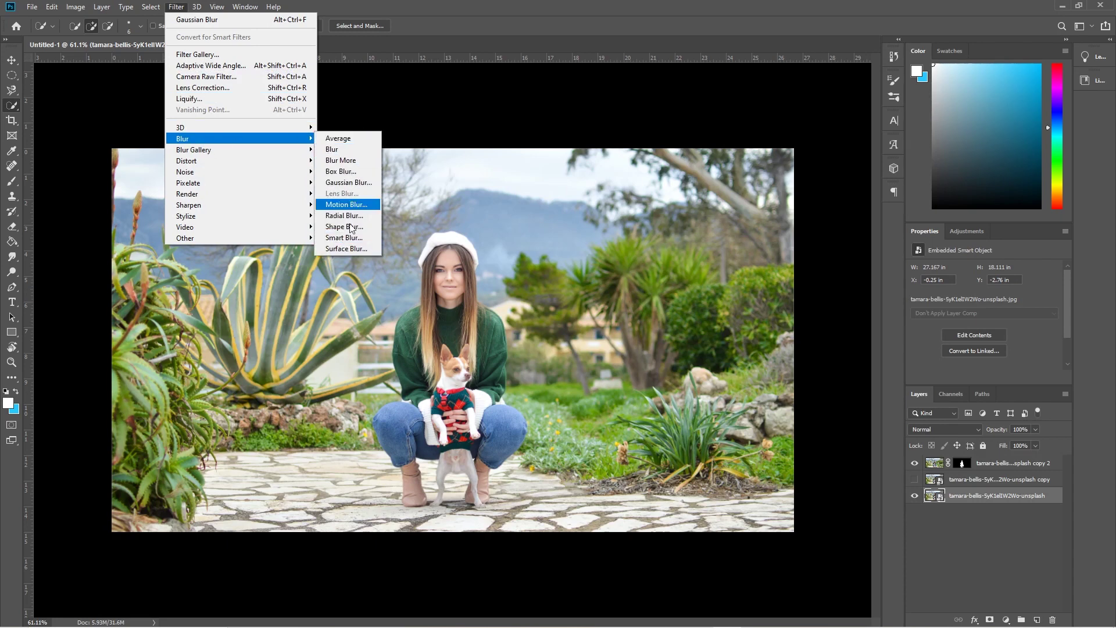
left_click(342, 182)
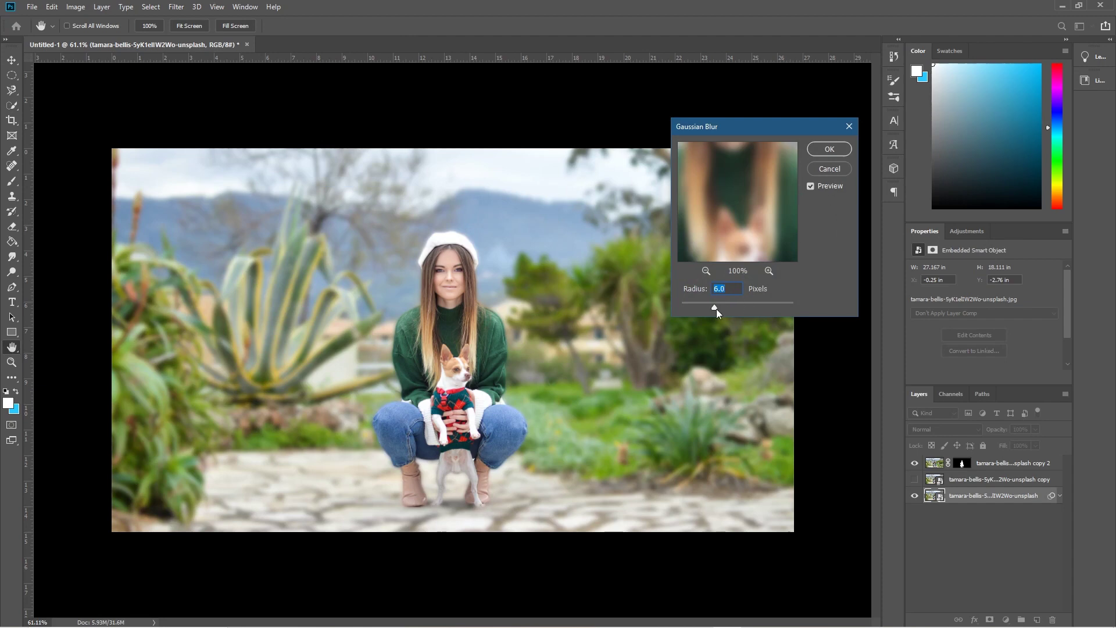
mouse_move(717, 309)
left_mouse_down()
mouse_move(727, 309)
mouse_move(693, 307)
mouse_move(717, 307)
left_mouse_up()
left_click_drag(717, 307, 631, 300)
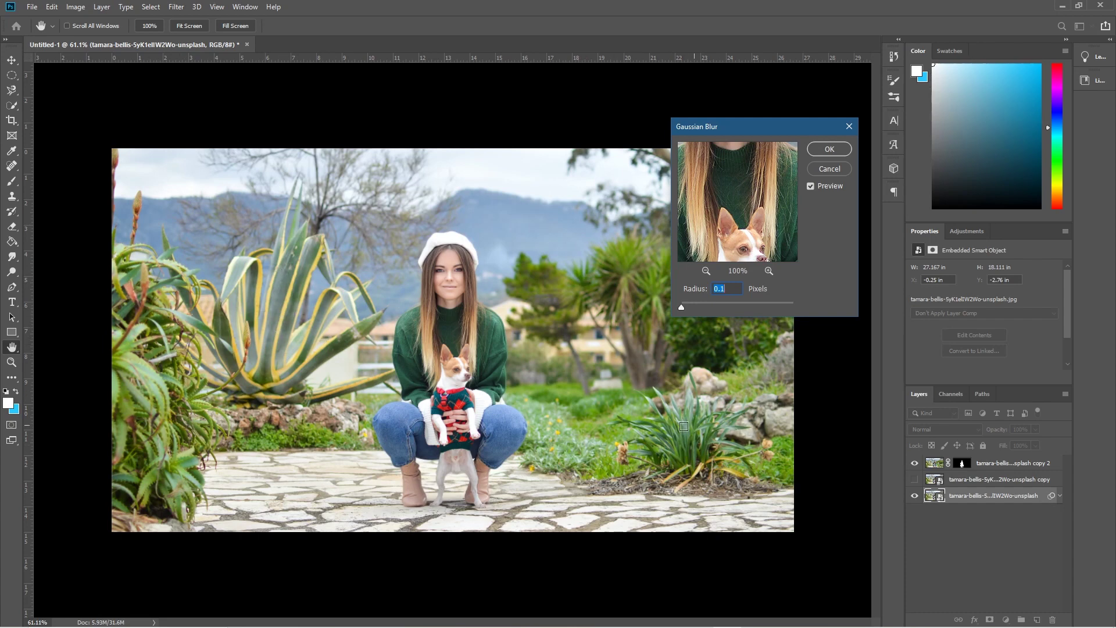
left_click_drag(683, 305, 707, 309)
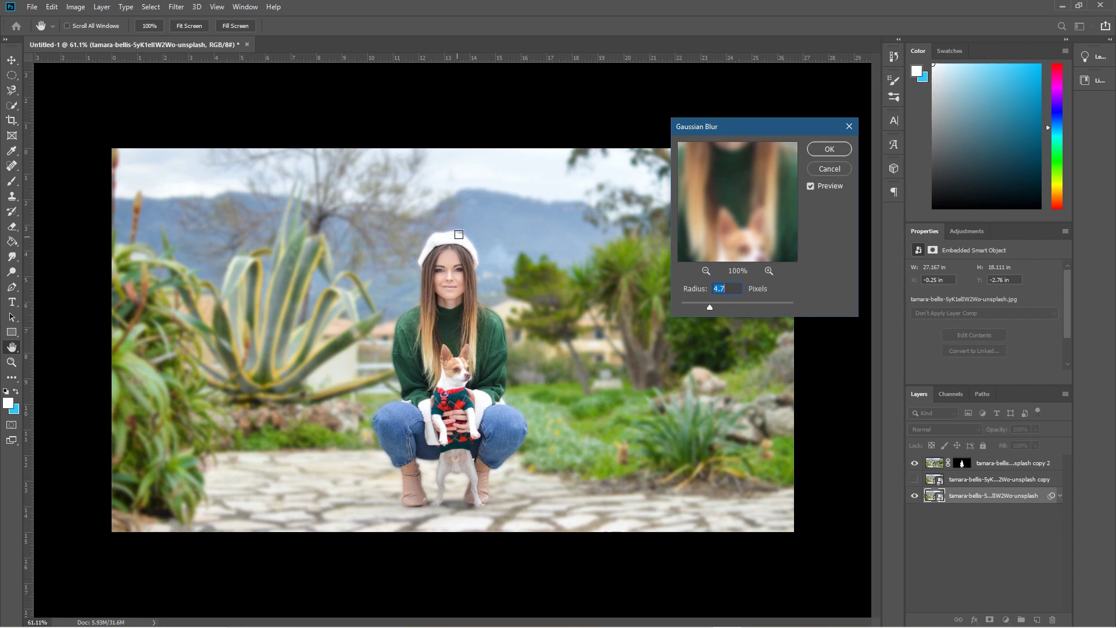
left_click_drag(710, 305, 714, 306)
left_click(823, 150)
key("w")
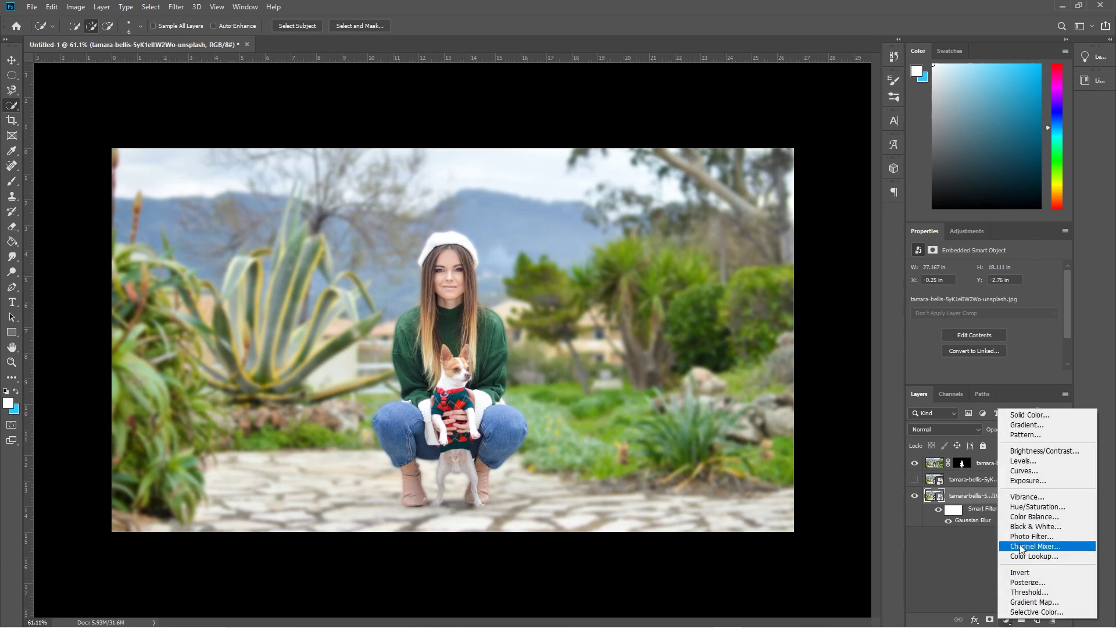
Step: Try a Black & White adjustment layer directly above the blurred background layer and delete it
left_click(1034, 526)
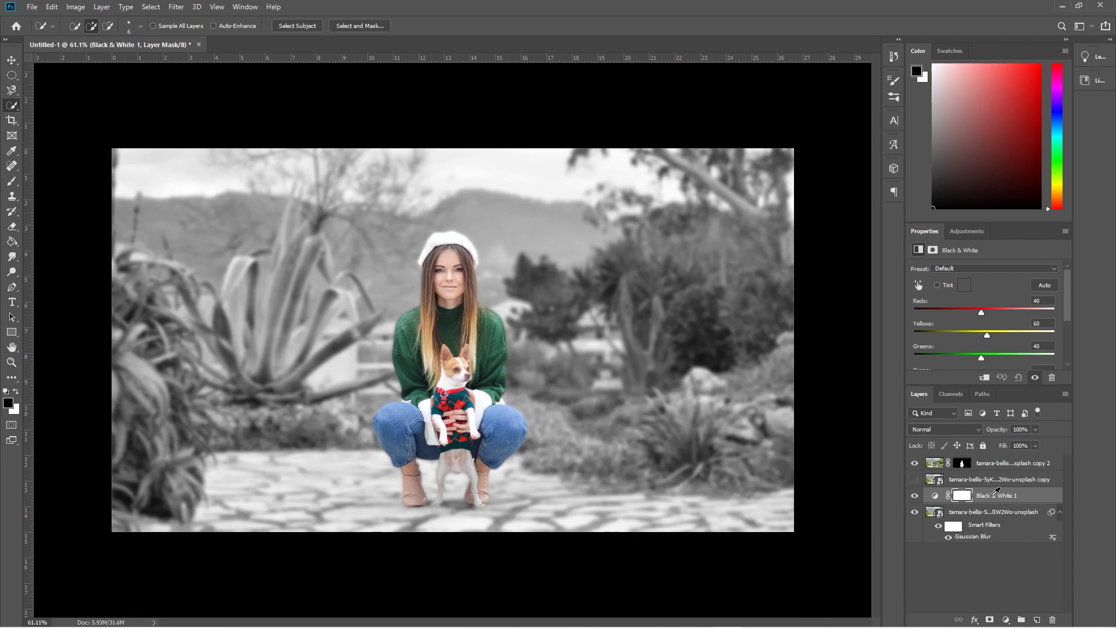
left_click(992, 496)
key("Delete")
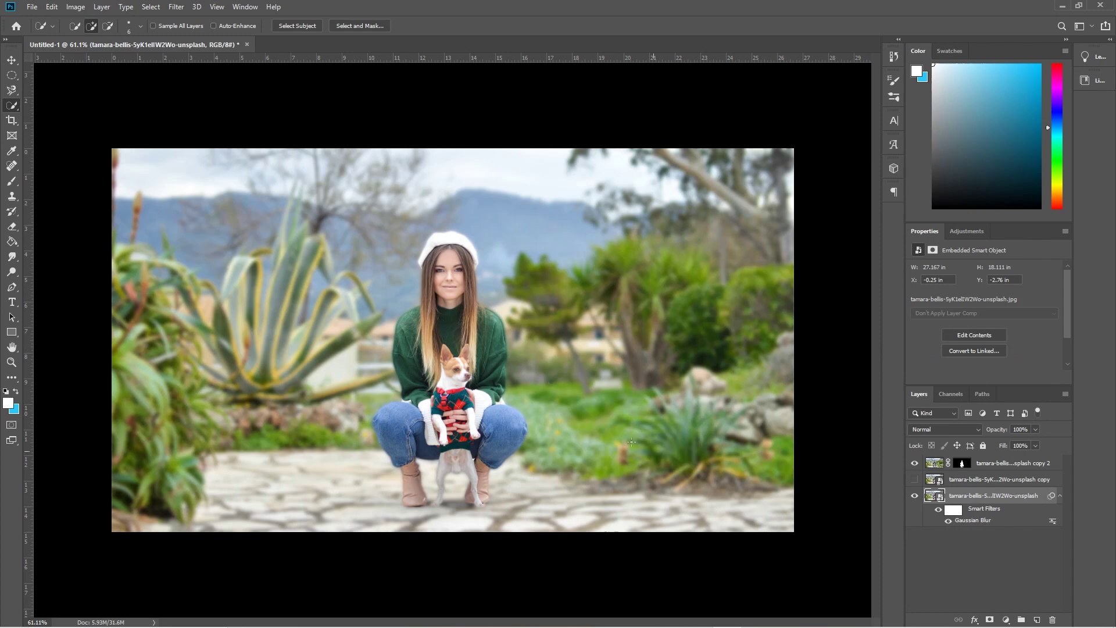
Step: Minimize Photoshop and close the How to Blur Background in Photoshop CC 2020 folder window, selecting that folder on the desktop
scroll(568, 416, "up", 2)
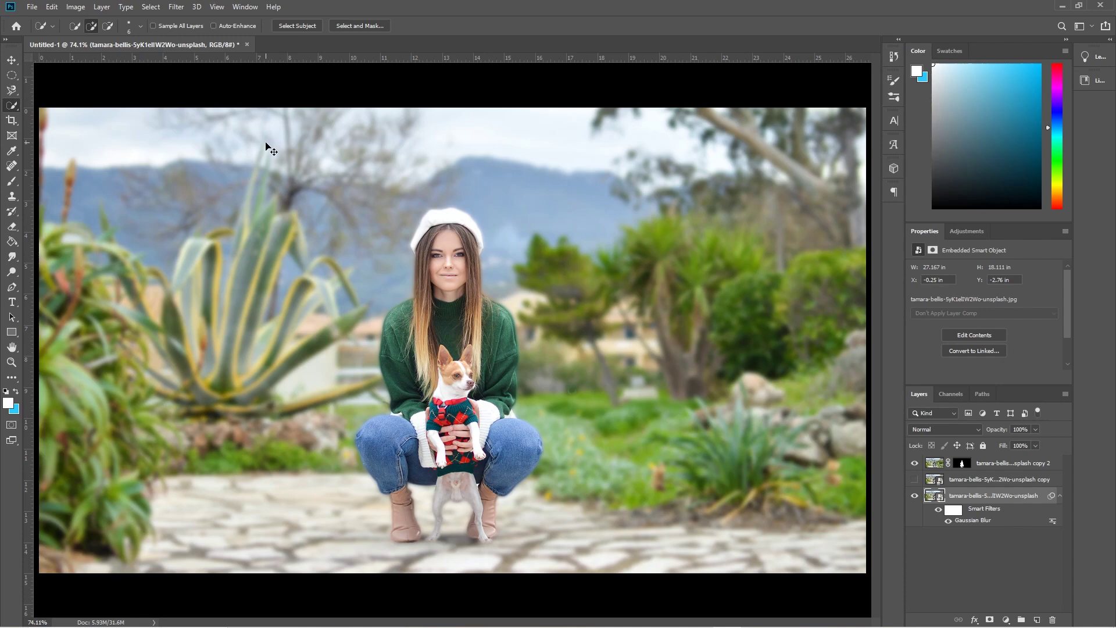
left_click(1062, 11)
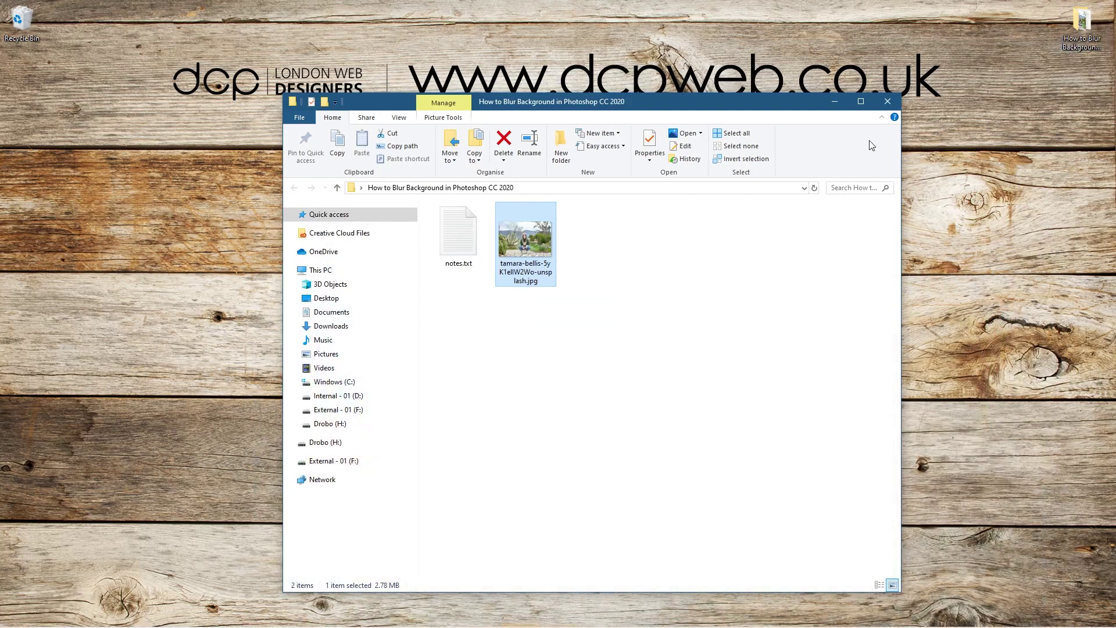
left_click(890, 102)
left_click(1083, 35)
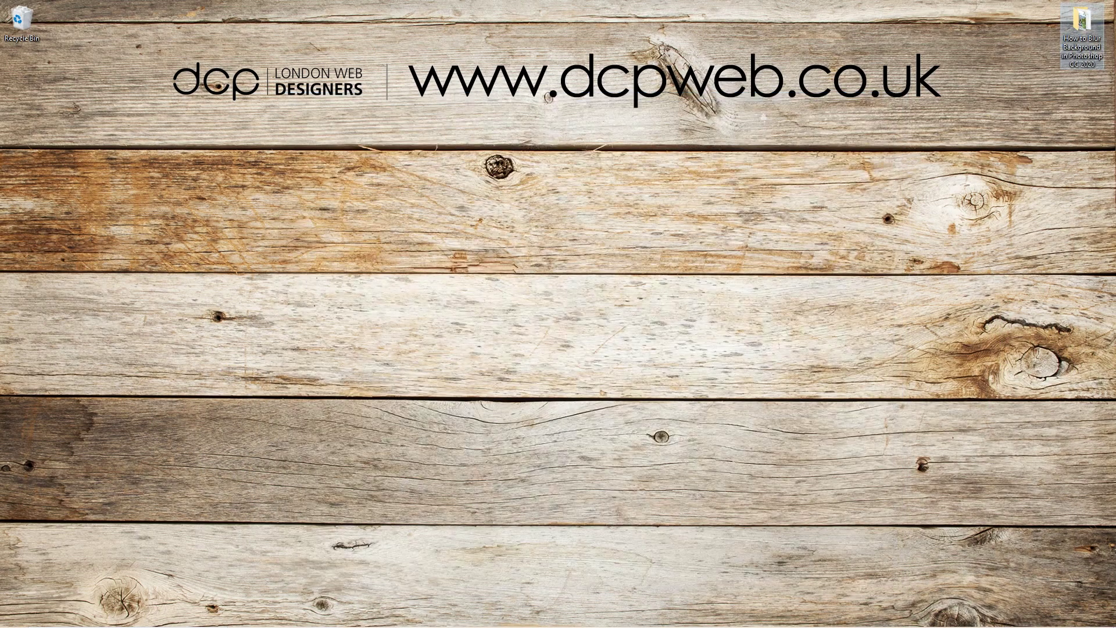